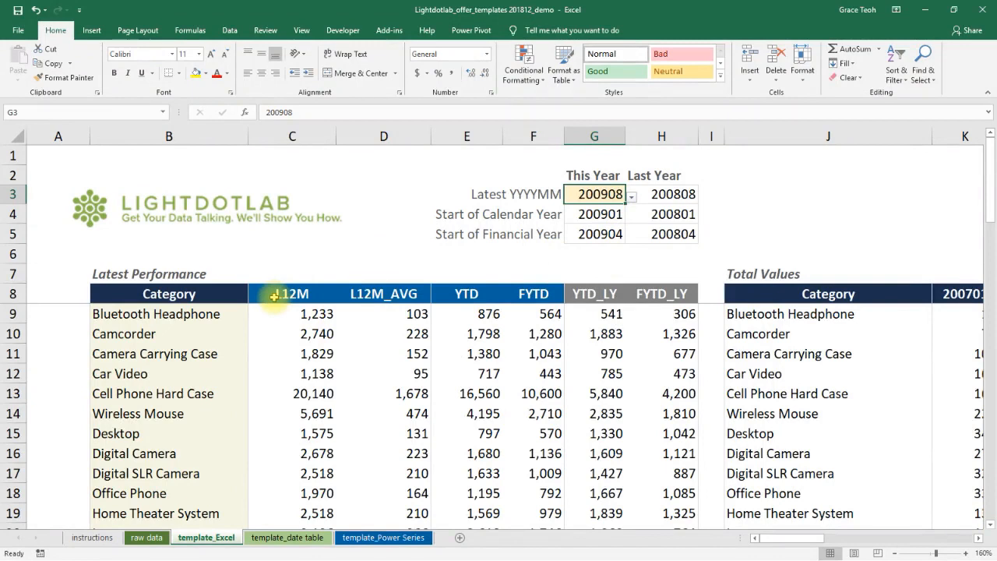
Set the Latest YYYYMM value for This Year to 200811.
{"action": "left_click", "coordinate": [630, 197]}
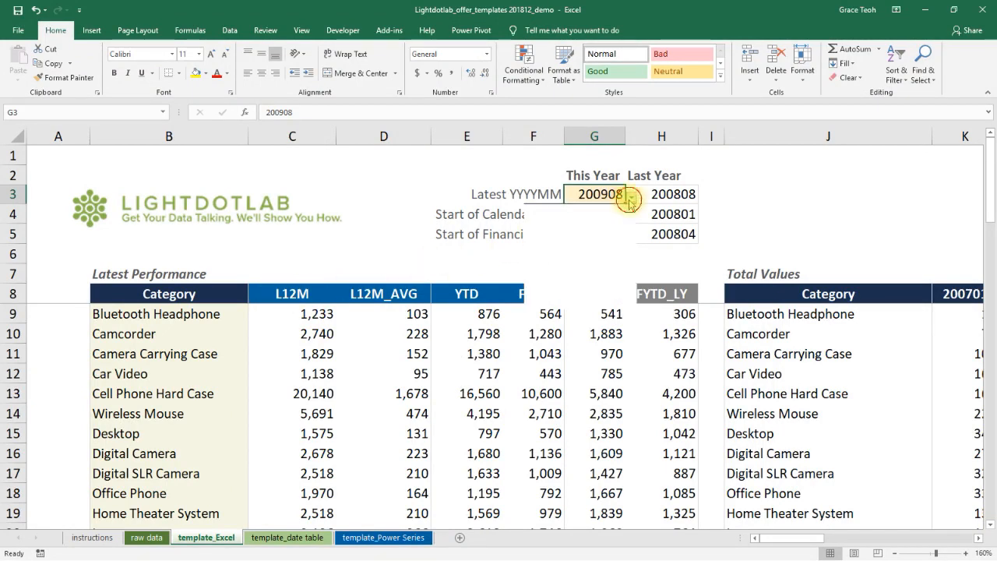
{"action": "left_click", "coordinate": [625, 218]}
{"action": "left_click", "coordinate": [625, 218]}
{"action": "left_click", "coordinate": [626, 217]}
{"action": "left_click", "coordinate": [626, 217]}
{"action": "left_click", "coordinate": [625, 217]}
{"action": "left_click", "coordinate": [626, 218]}
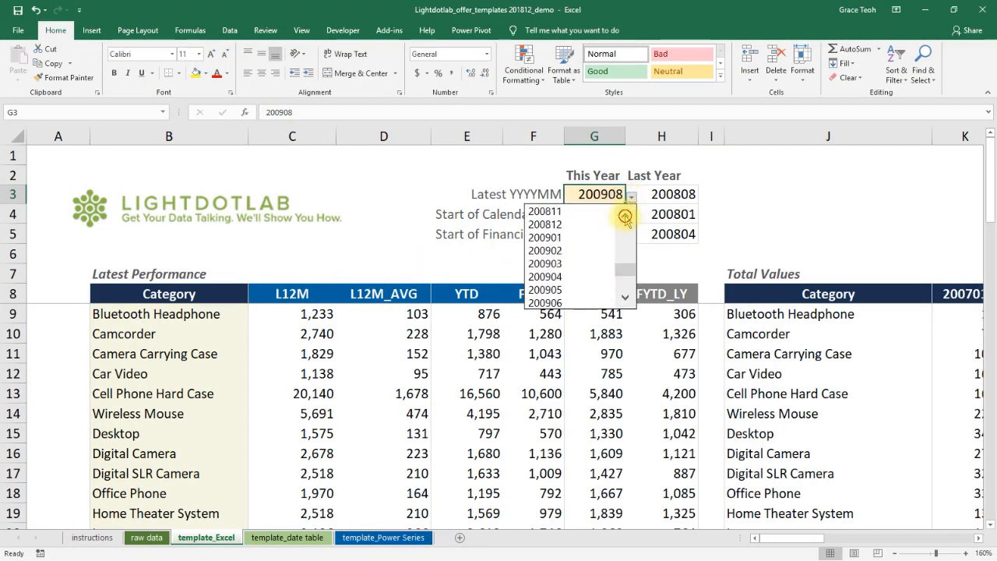
{"action": "left_click", "coordinate": [625, 218]}
{"action": "left_click", "coordinate": [586, 224]}
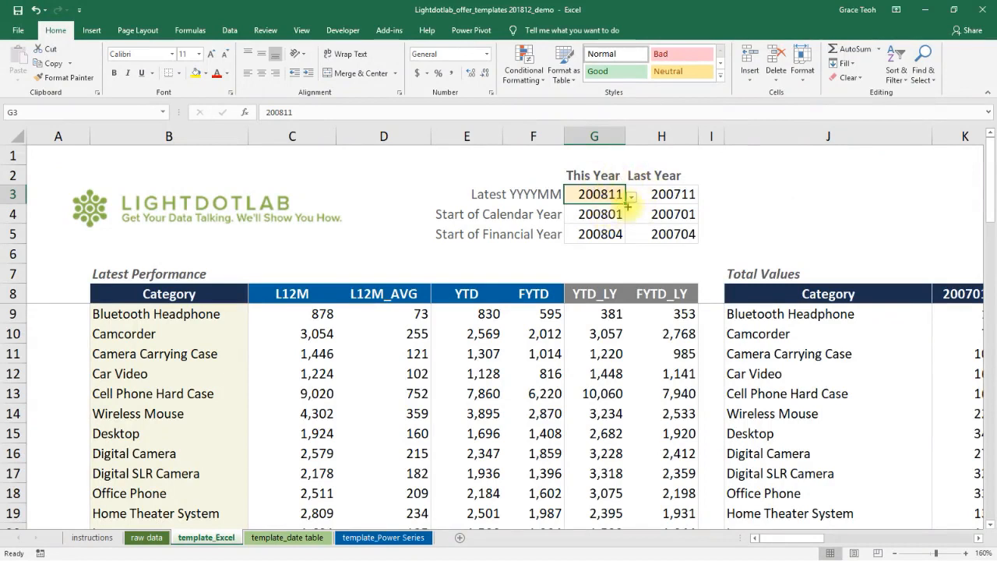
Change the This Year Latest YYYYMM value to 200806.
{"action": "left_click", "coordinate": [631, 197]}
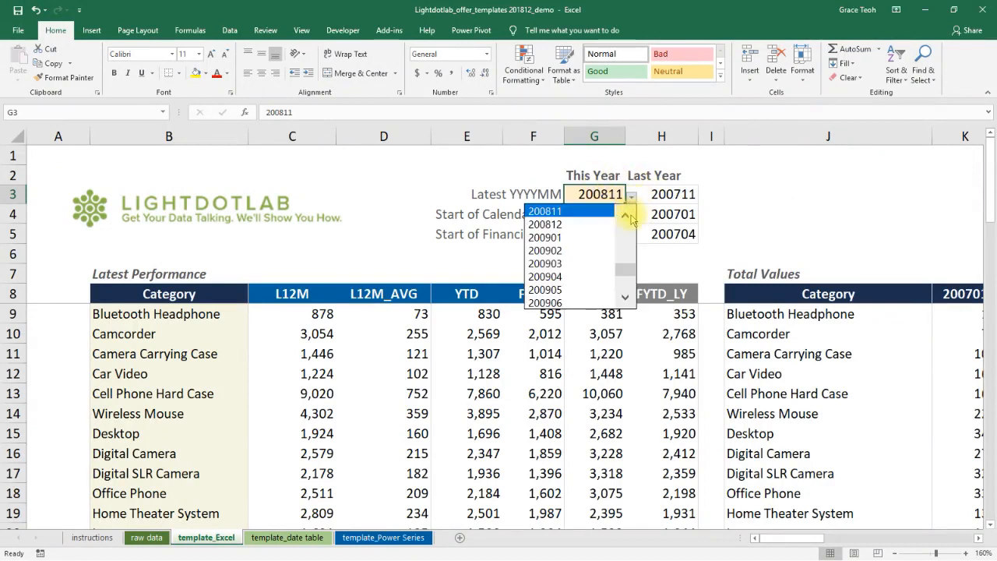
{"action": "left_click", "coordinate": [626, 214]}
{"action": "left_click", "coordinate": [626, 215]}
{"action": "left_click", "coordinate": [626, 214]}
{"action": "left_click", "coordinate": [626, 215]}
{"action": "left_click", "coordinate": [625, 215]}
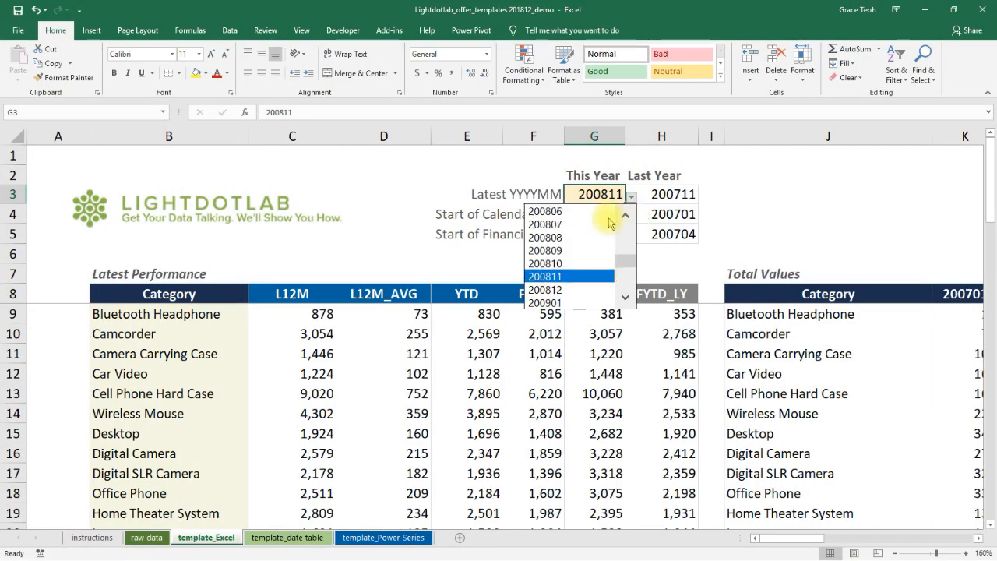
{"action": "left_click", "coordinate": [592, 211]}
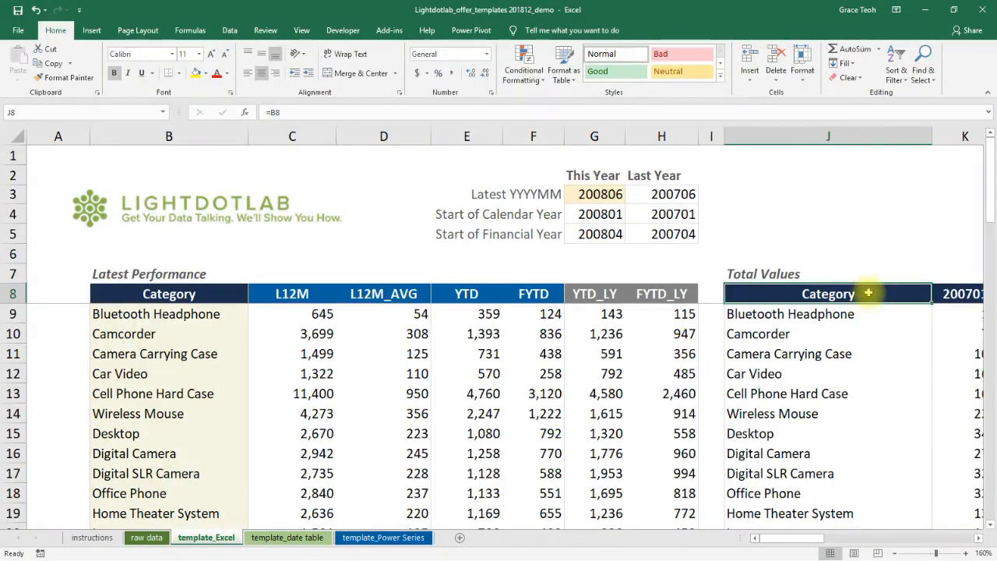
Select the whole Total Values table, from the Category header in J8 through the last month column and last row.
{"action": "key", "text": "ctrl+shift+Right"}
{"action": "key", "text": "ctrl+shift+Down"}
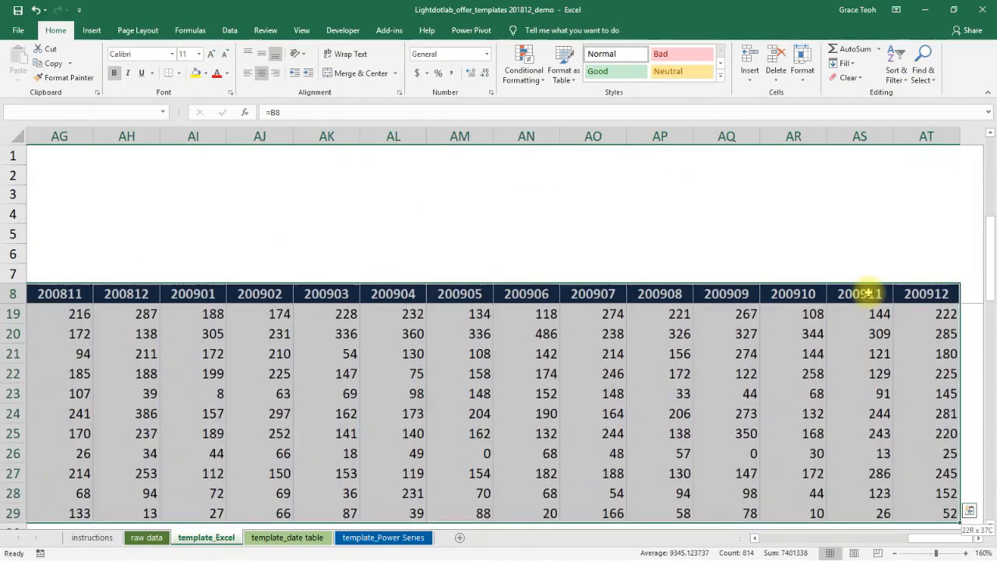
{"action": "scroll", "coordinate": [792, 347], "scroll_direction": "down", "scroll_amount": 3}
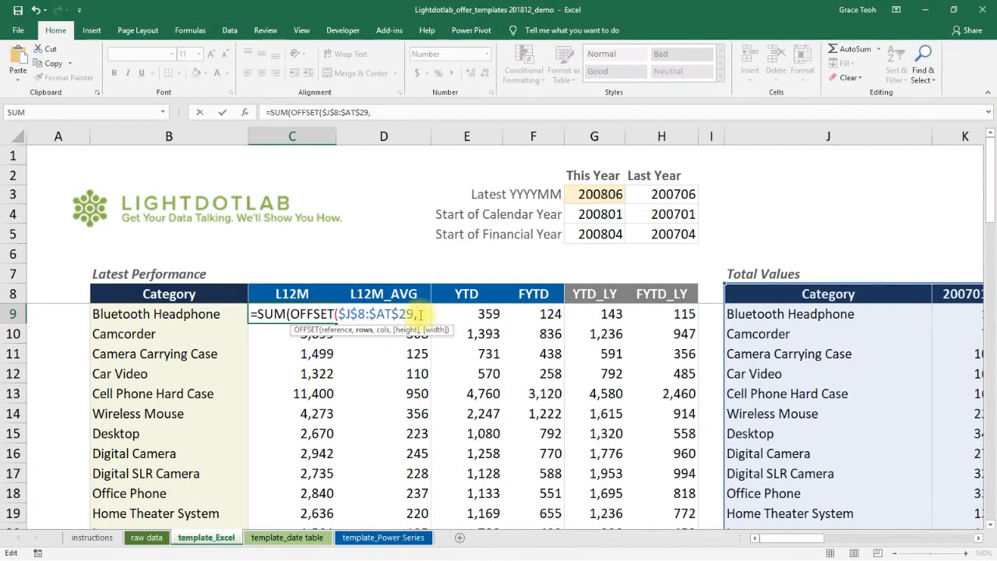
Add MATCH($B9,$J$8:$J$29,0)-1 as the rows argument of the SUM(OFFSET formula in C9.
{"action": "type", "text": "match"}
{"action": "key", "text": "Tab"}
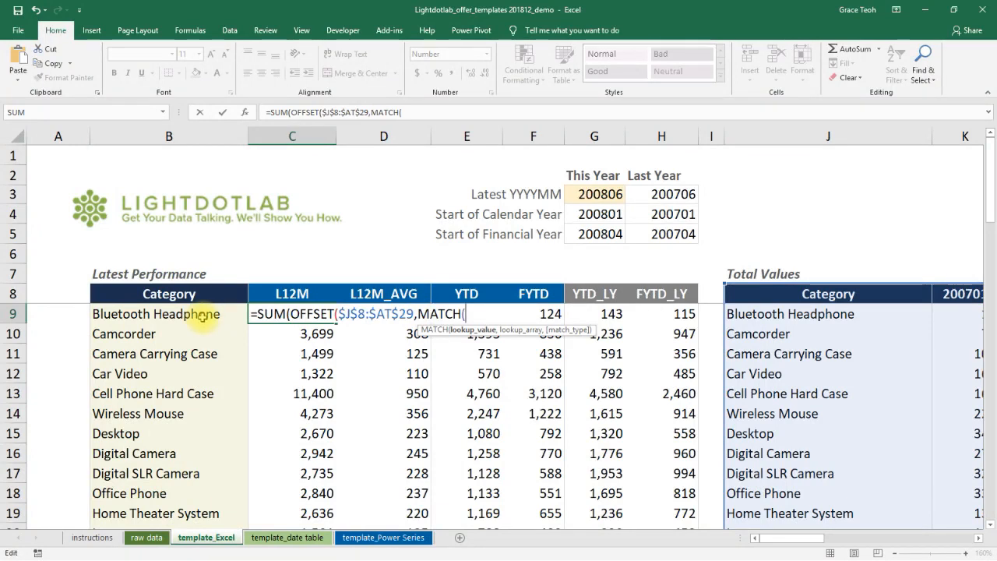
{"action": "left_click", "coordinate": [202, 317]}
{"action": "key", "text": "F4"}
{"action": "key", "text": "F4"}
{"action": "key", "text": "F4"}
{"action": "type", "text": ","}
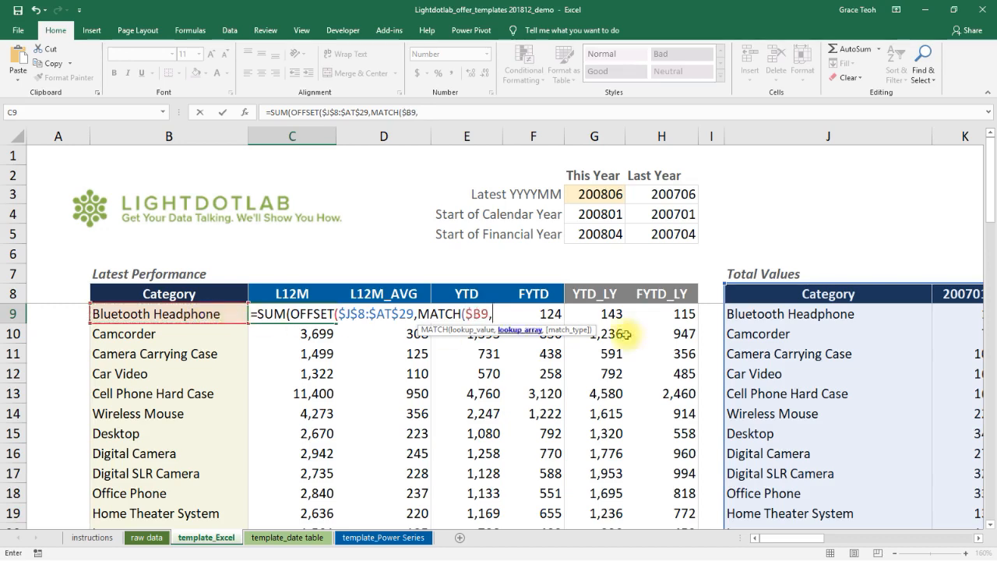
{"action": "left_click", "coordinate": [832, 295]}
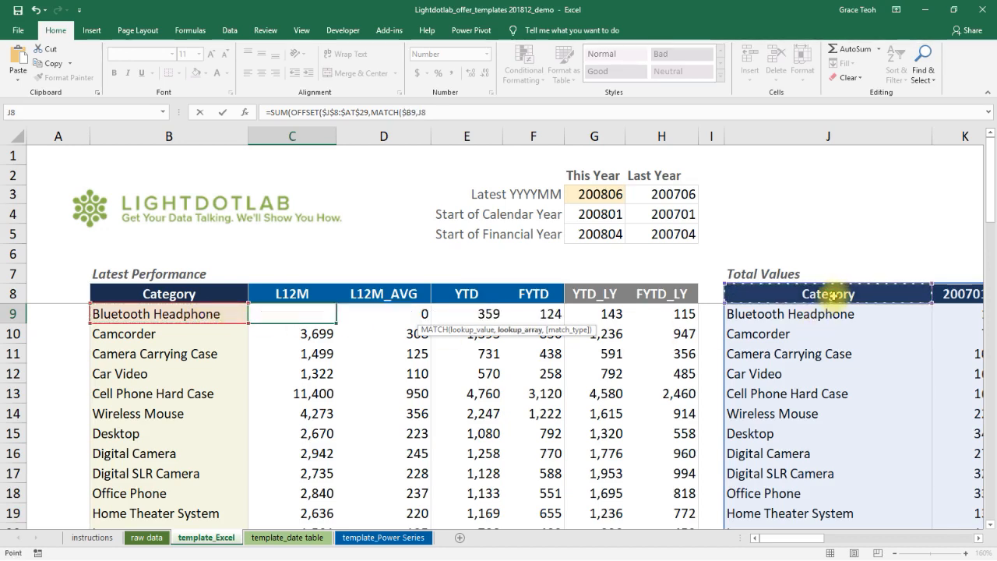
{"action": "key", "text": "ctrl+shift+Down"}
{"action": "key", "text": "F4"}
{"action": "type", "text": ",0)"}
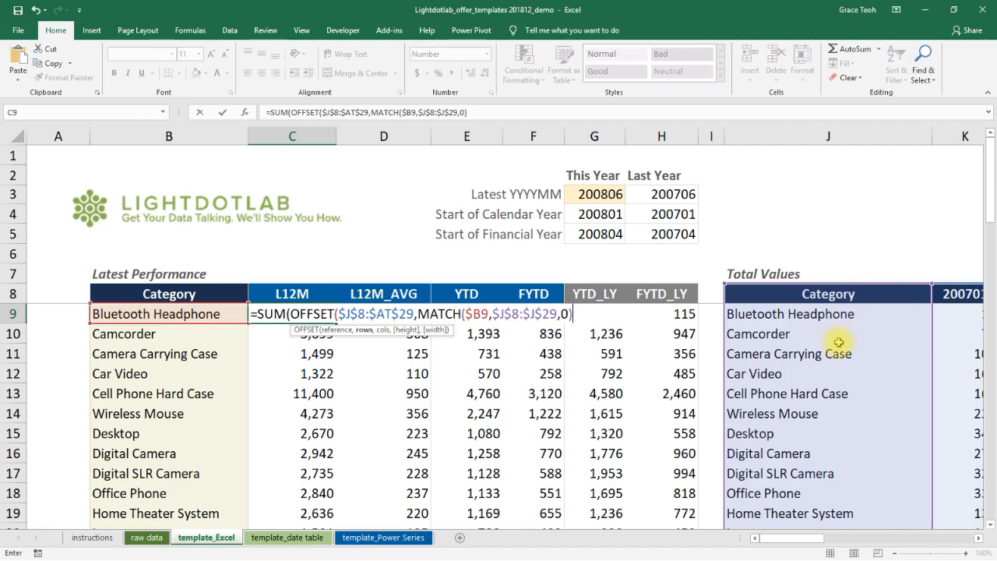
{"action": "type", "text": "-1"}
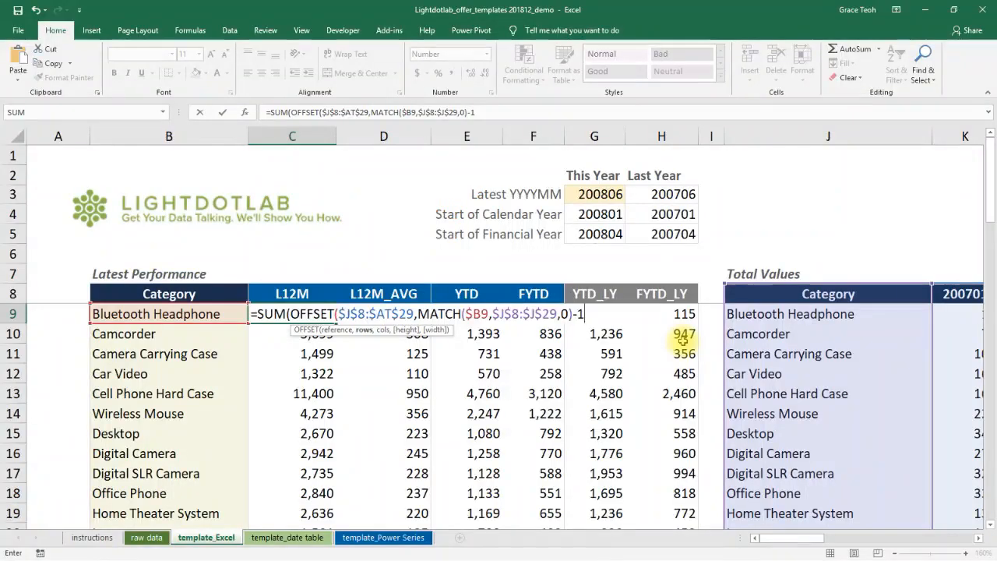
Add MATCH($G$3,$J$8:$AT$8,0) as the columns argument of the OFFSET formula in C9.
{"action": "type", "text": "matc"}
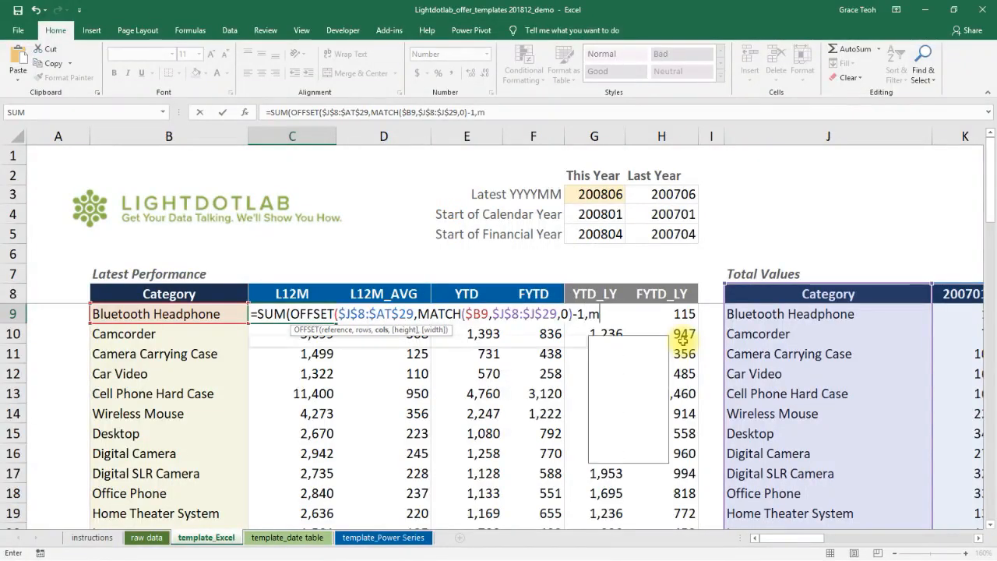
{"action": "key", "text": "Tab"}
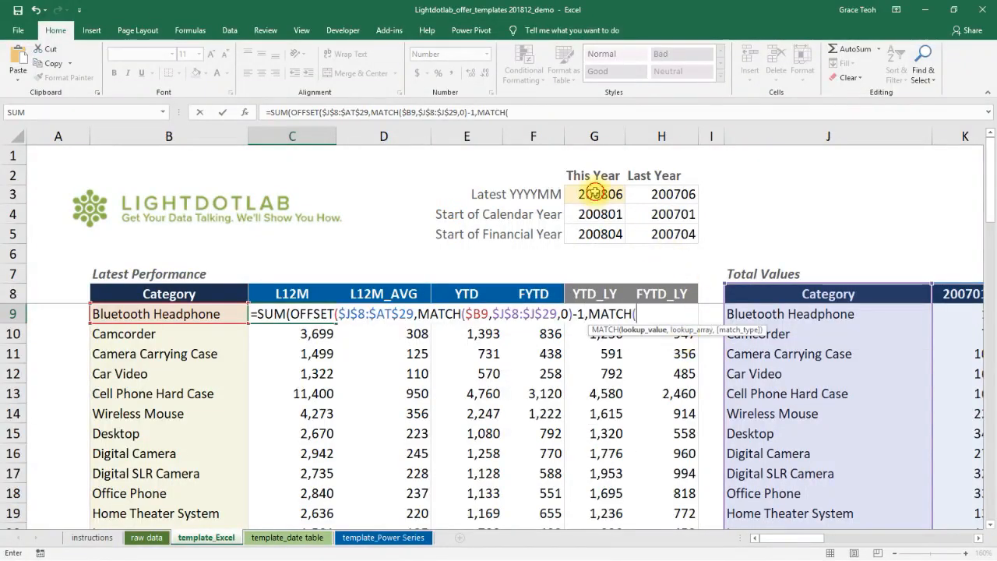
{"action": "left_click", "coordinate": [593, 194]}
{"action": "key", "text": "F4"}
{"action": "type", "text": ","}
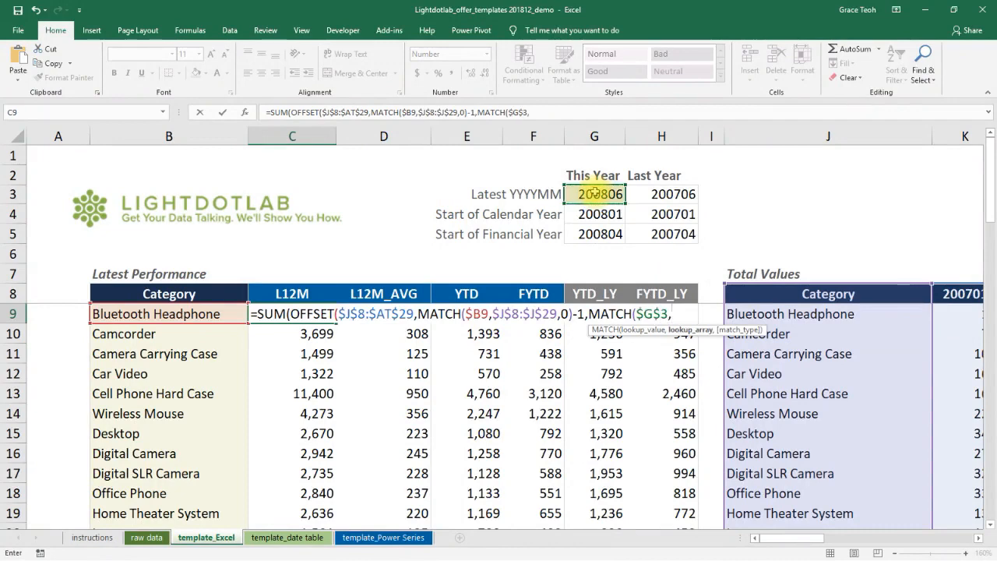
{"action": "left_click", "coordinate": [853, 294]}
{"action": "key", "text": "ctrl+shift+Right"}
{"action": "key", "text": "F4"}
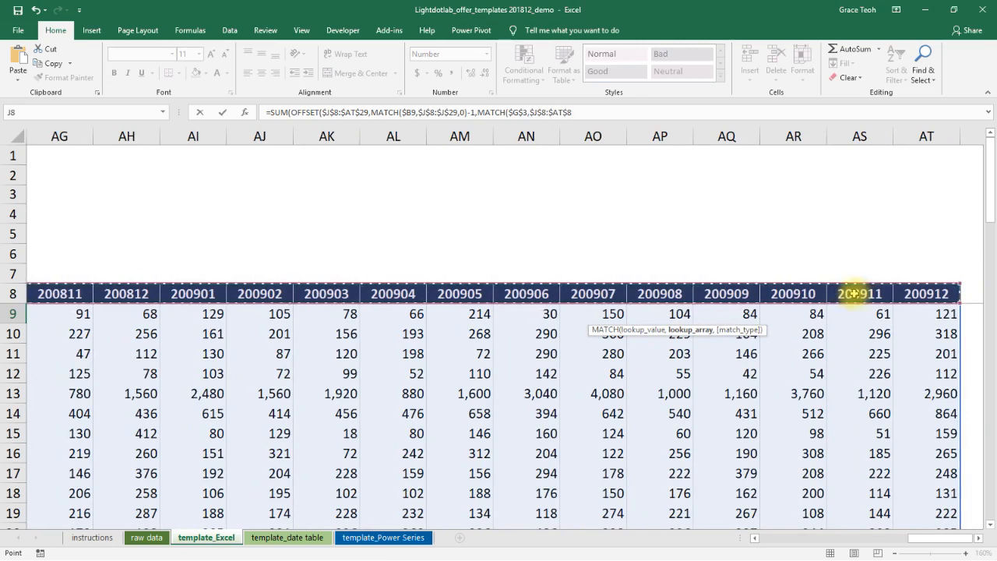
{"action": "type", "text": ",0)"}
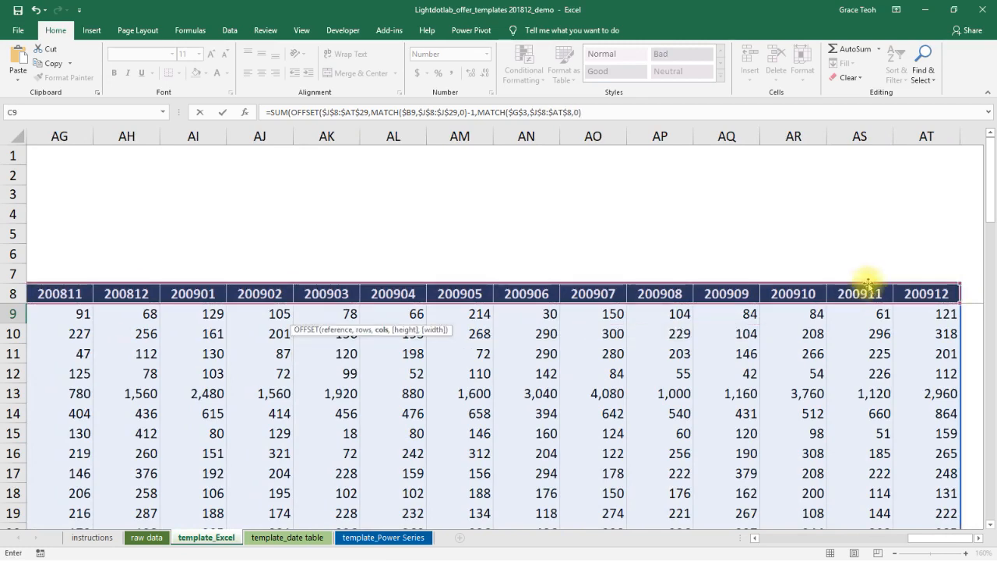
Subtract 1 from the columns MATCH in C9's formula and set the OFFSET height to 1.
{"action": "left_click_drag", "start_coordinate": [928, 538], "coordinate": [865, 537]}
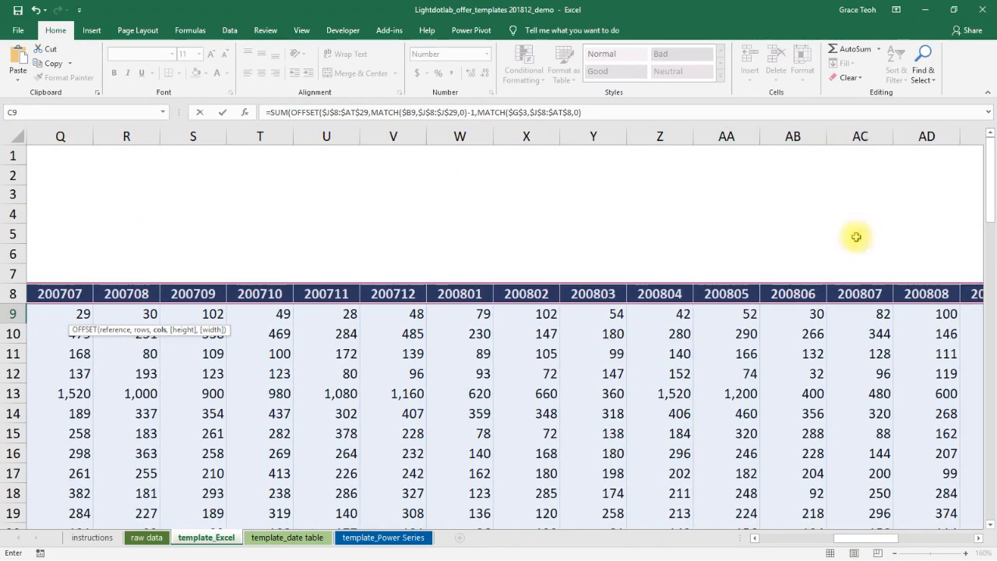
{"action": "left_click_drag", "start_coordinate": [857, 539], "coordinate": [763, 540]}
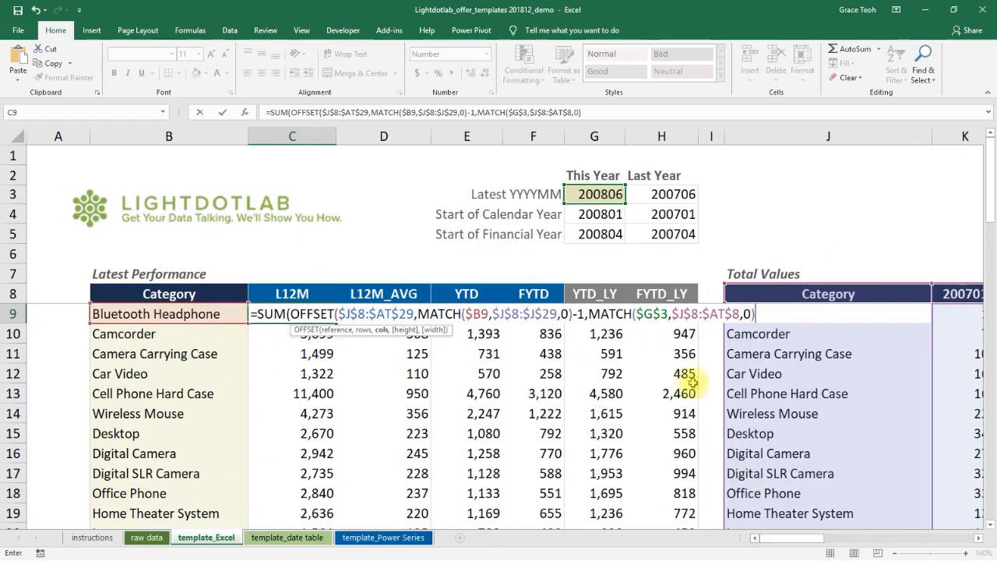
{"action": "type", "text": "1"}
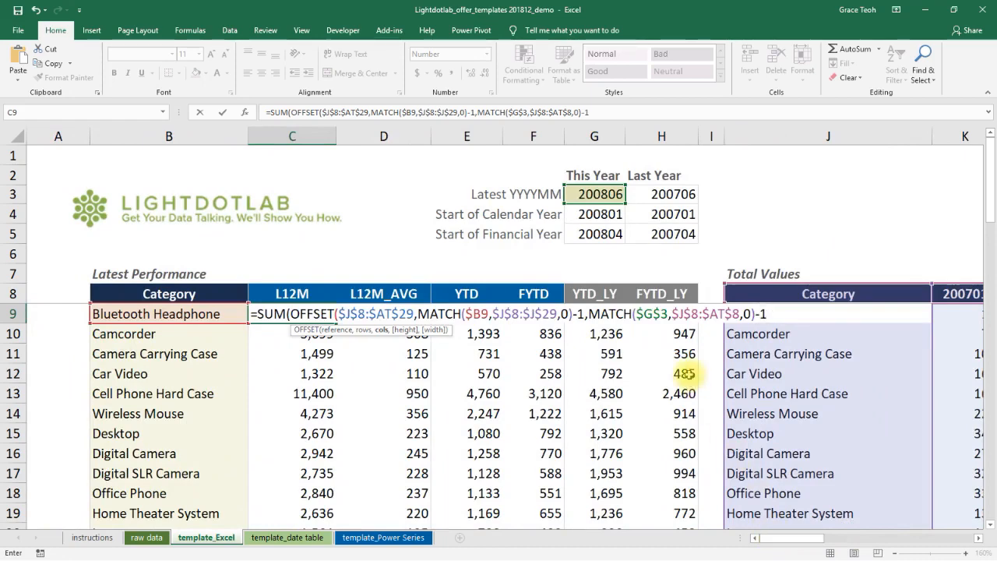
{"action": "type", "text": ","}
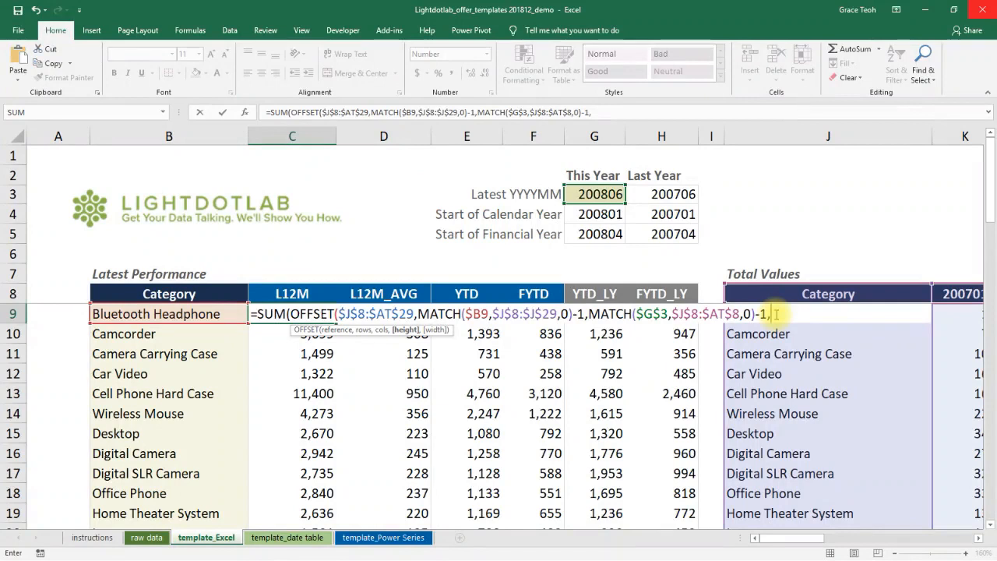
{"action": "type", "text": "1,"}
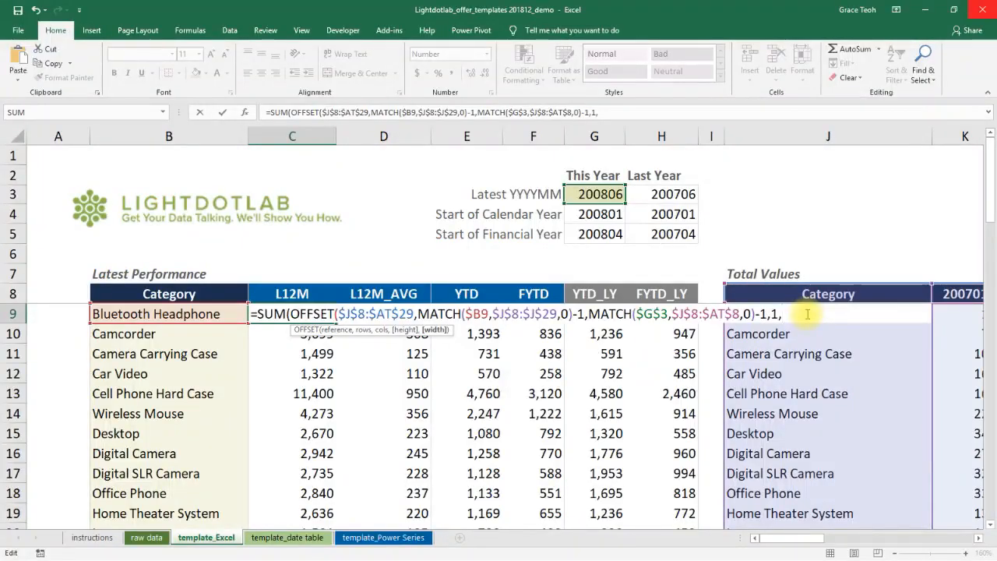
Begin the OFFSET width argument with IF(MATCH($G$3,$J$8:$AT$8,0)-1>11,-12 and start a MATCH for the false case.
{"action": "type", "text": "IF(MATCH("}
{"action": "left_click", "coordinate": [594, 193]}
{"action": "key", "text": "F4"}
{"action": "type", "text": ","}
{"action": "left_click", "coordinate": [860, 293]}
{"action": "key", "text": "ctrl+shift+Right"}
{"action": "key", "text": "F4"}
{"action": "type", "text": ",0)-1,"}
{"action": "key", "text": "BackSpace"}
{"action": "type", "text": ">11,-12,MATCH("}
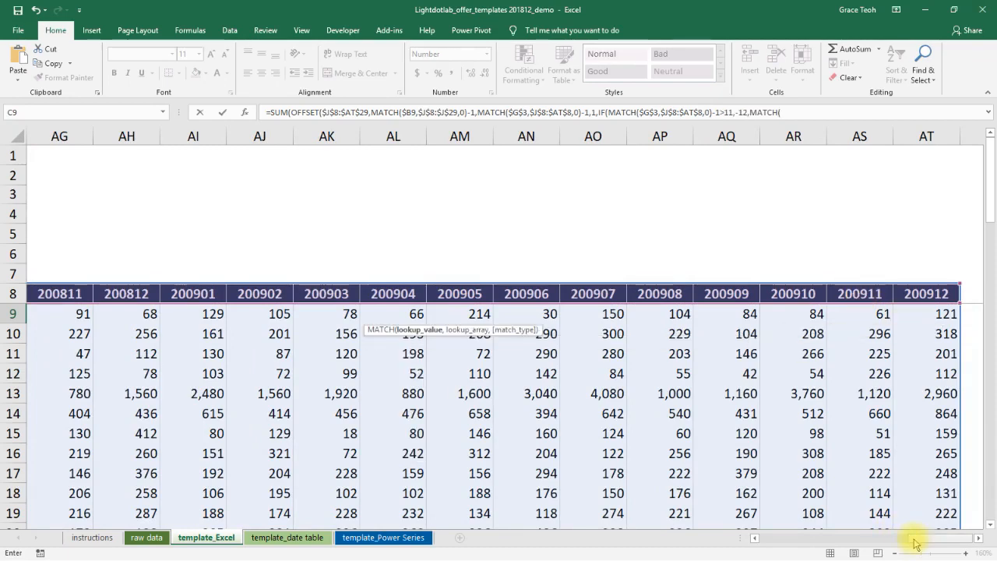
Complete the IF's false-case MATCH with $G$3, the header row $J$8:$AT$8 and exact match 0, minus 1.
{"action": "left_click_drag", "start_coordinate": [911, 539], "coordinate": [745, 539]}
{"action": "left_click", "coordinate": [599, 195]}
{"action": "key", "text": "F4"}
{"action": "type", "text": ","}
{"action": "left_click_drag", "start_coordinate": [771, 294], "coordinate": [832, 293]}
{"action": "type", "text": ","}
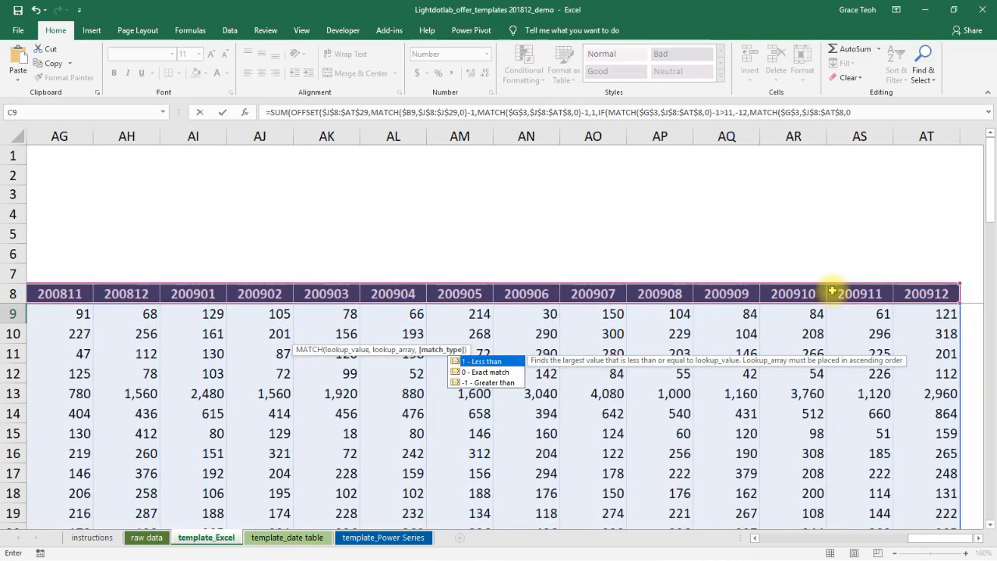
{"action": "type", "text": "0)-1"}
Put a minus sign before the false-case MATCH and commit the formula in C9, accepting the proposed parenthesis correction.
{"action": "left_click", "coordinate": [749, 112]}
{"action": "type", "text": "-"}
{"action": "left_click", "coordinate": [885, 114]}
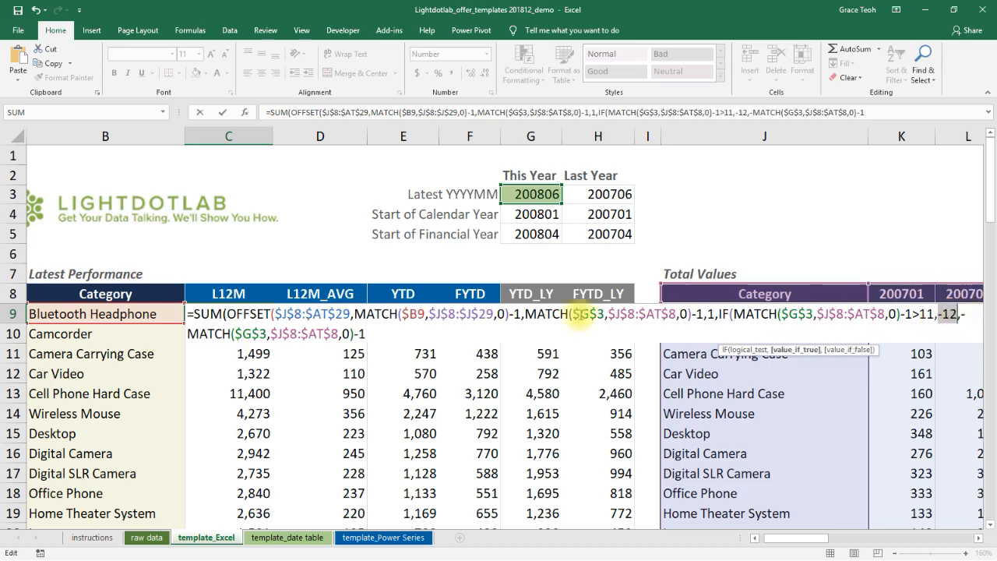
{"action": "type", "text": ")"}
{"action": "key", "text": "Return"}
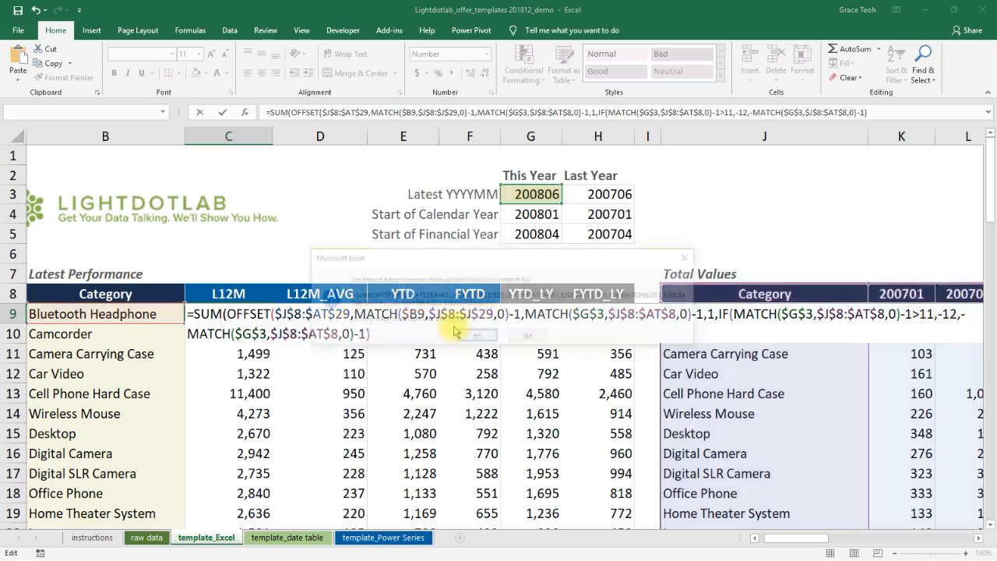
{"action": "left_click", "coordinate": [473, 340]}
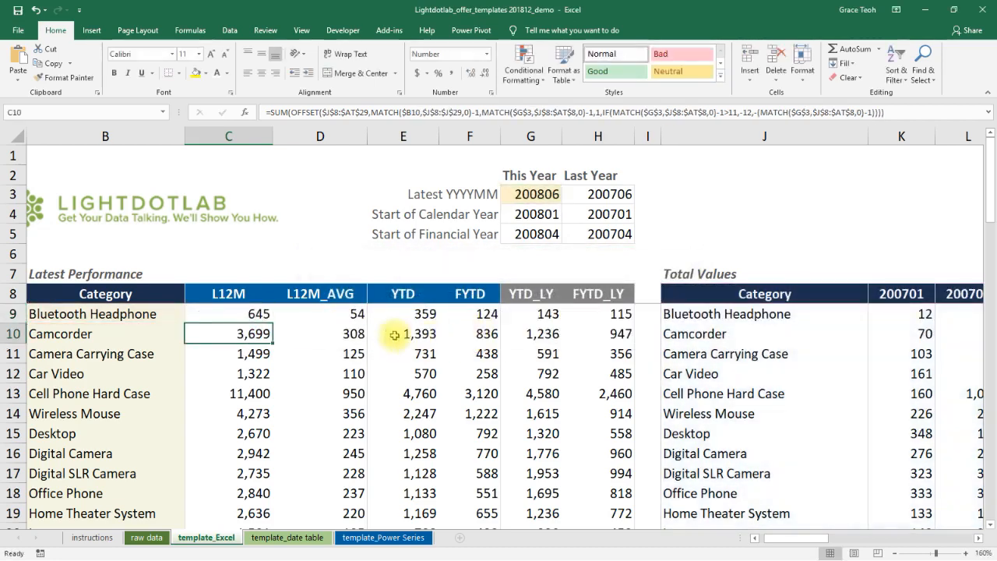
Check Bluetooth Headphone's L12M total against the sum of its monthly values from 200707 to 200806.
{"action": "left_click", "coordinate": [904, 315]}
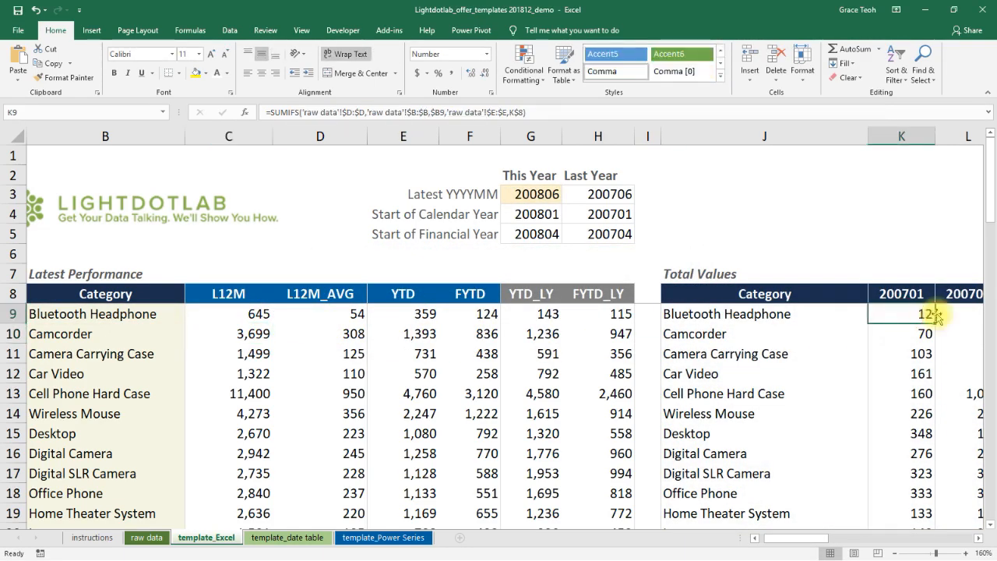
{"action": "key", "text": "Right"}
{"action": "key", "text": "Right"}
{"action": "key", "text": "Right"}
{"action": "key", "text": "Right"}
{"action": "key", "text": "Right"}
{"action": "key", "text": "Right"}
{"action": "left_click_drag", "start_coordinate": [936, 313], "coordinate": [942, 314]}
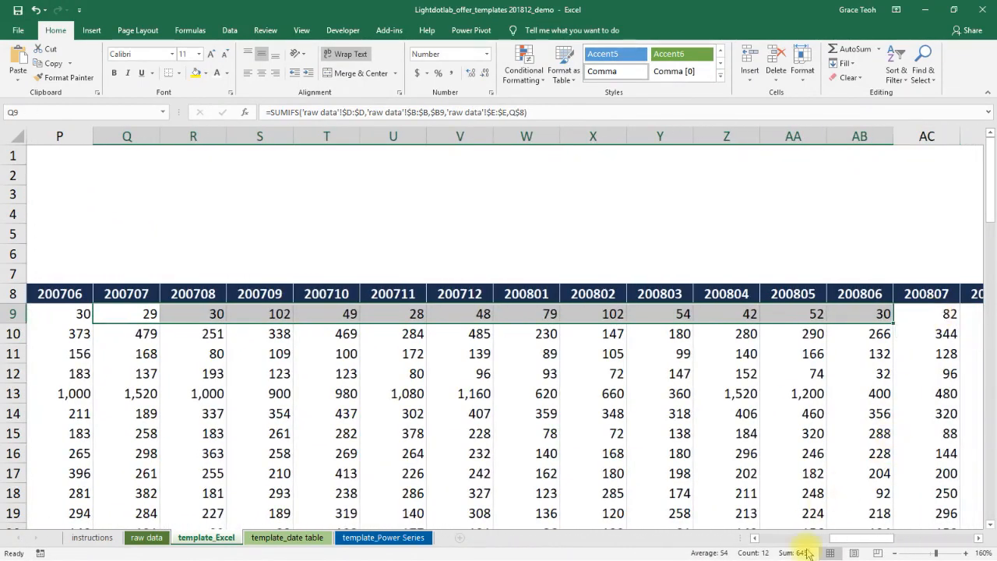
{"action": "left_click_drag", "start_coordinate": [854, 540], "coordinate": [788, 540]}
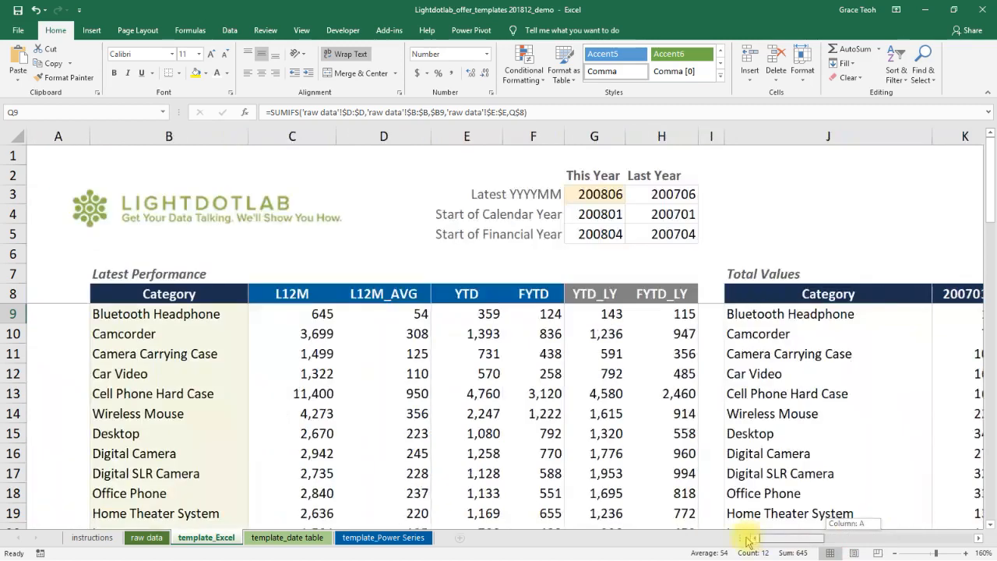
{"action": "left_click", "coordinate": [320, 314]}
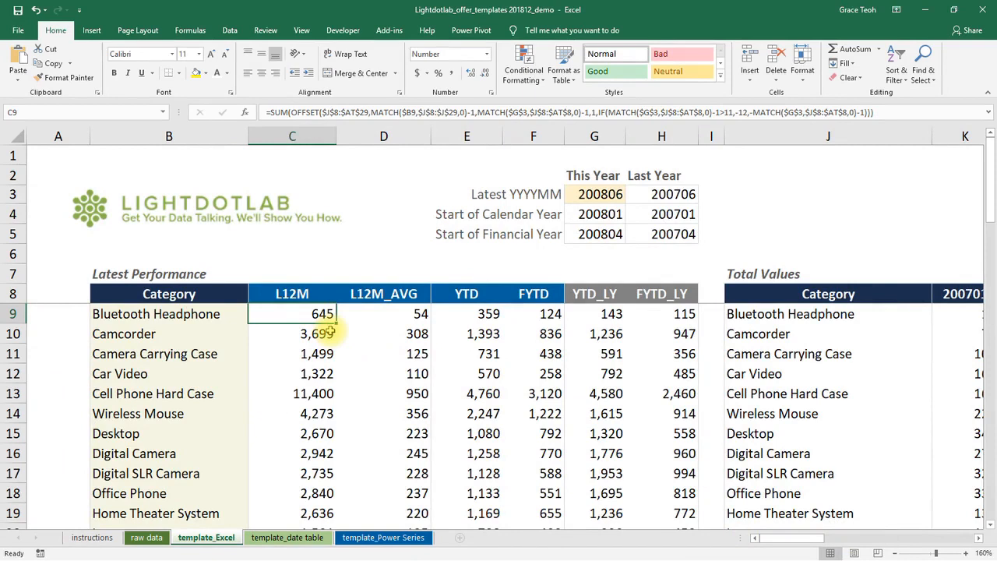
Set the This Year Latest YYYYMM value to 200901.
{"action": "left_click", "coordinate": [602, 195]}
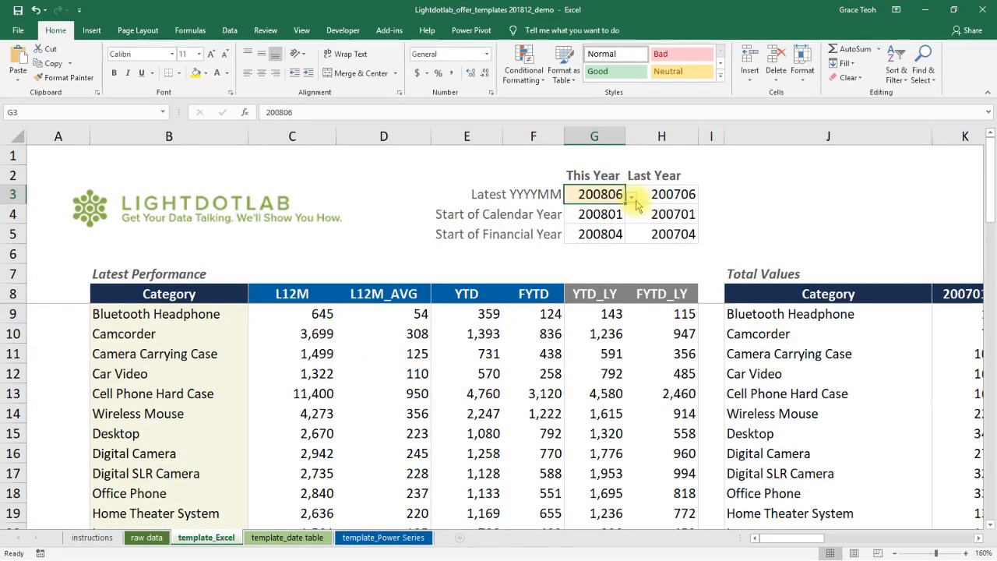
{"action": "left_click", "coordinate": [632, 196]}
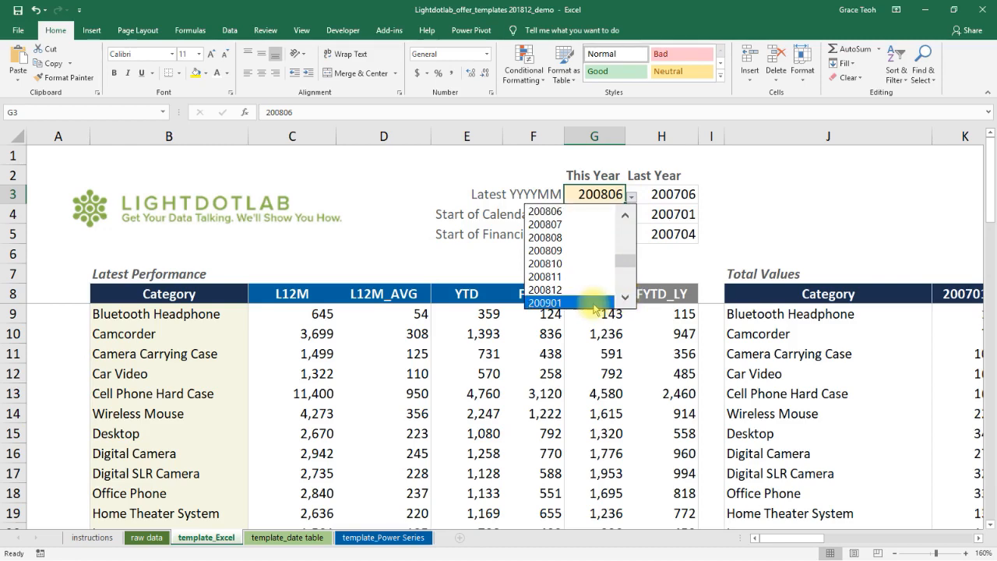
{"action": "left_click", "coordinate": [595, 303]}
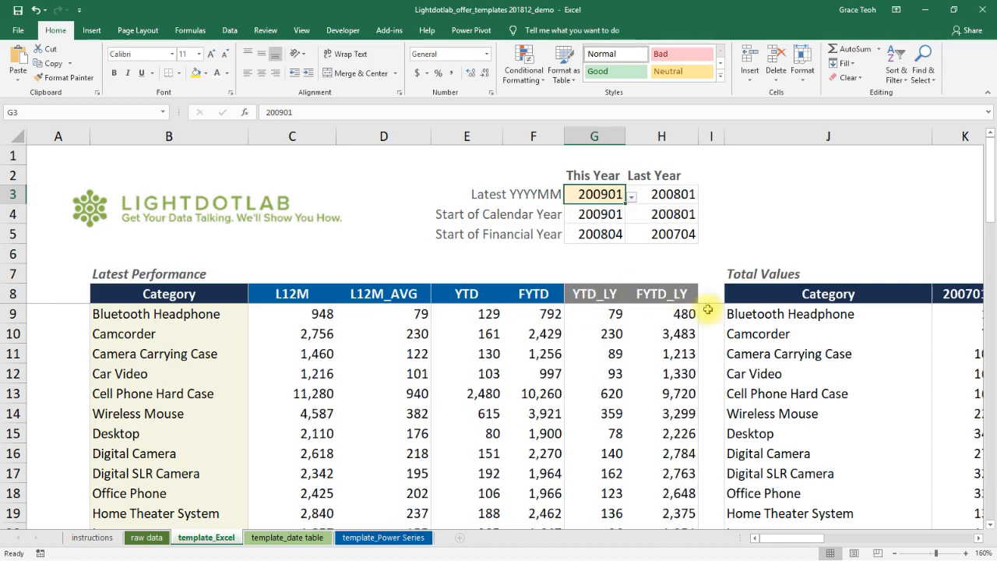
Check Bluetooth Headphone's L12M total against the sum of its monthly values from 200802 to 200901.
{"action": "left_click", "coordinate": [911, 313]}
{"action": "left_click", "coordinate": [958, 322]}
{"action": "key", "text": "Right"}
{"action": "key", "text": "Right"}
{"action": "key", "text": "Right"}
{"action": "key", "text": "Right"}
{"action": "key", "text": "Right"}
{"action": "key", "text": "Right"}
{"action": "key", "text": "Right"}
{"action": "key", "text": "Right"}
{"action": "key", "text": "Right"}
{"action": "key", "text": "Right"}
{"action": "key", "text": "Right"}
{"action": "key", "text": "Right"}
{"action": "key", "text": "Right"}
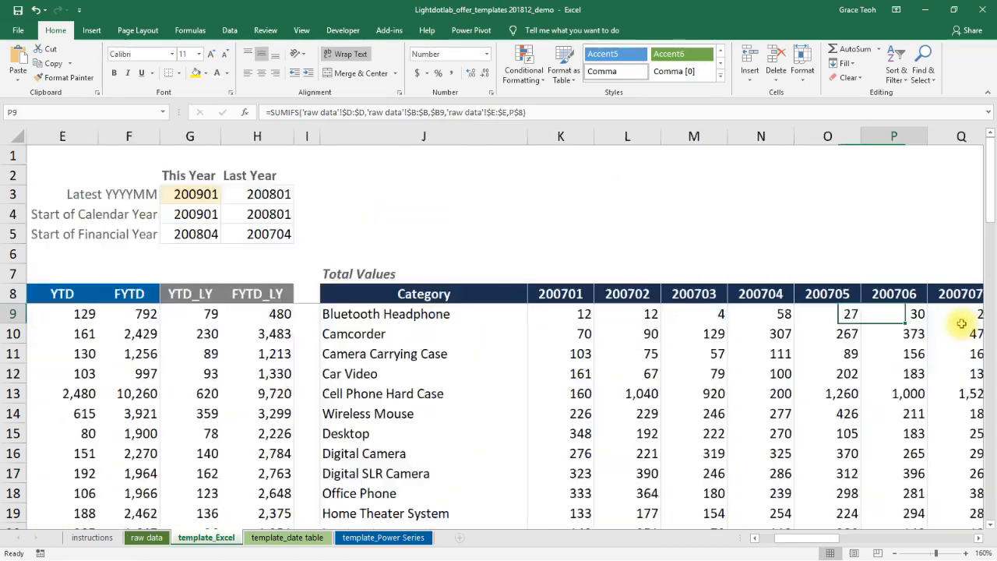
{"action": "key", "text": "shift+Right"}
{"action": "key", "text": "shift+Right"}
{"action": "key", "text": "shift+Right"}
{"action": "key", "text": "shift+Right"}
{"action": "key", "text": "shift+Right"}
{"action": "key", "text": "shift+Right"}
{"action": "key", "text": "shift+Right"}
{"action": "key", "text": "shift+Right"}
{"action": "key", "text": "shift+Right"}
{"action": "key", "text": "shift+Right"}
{"action": "key", "text": "shift+Right"}
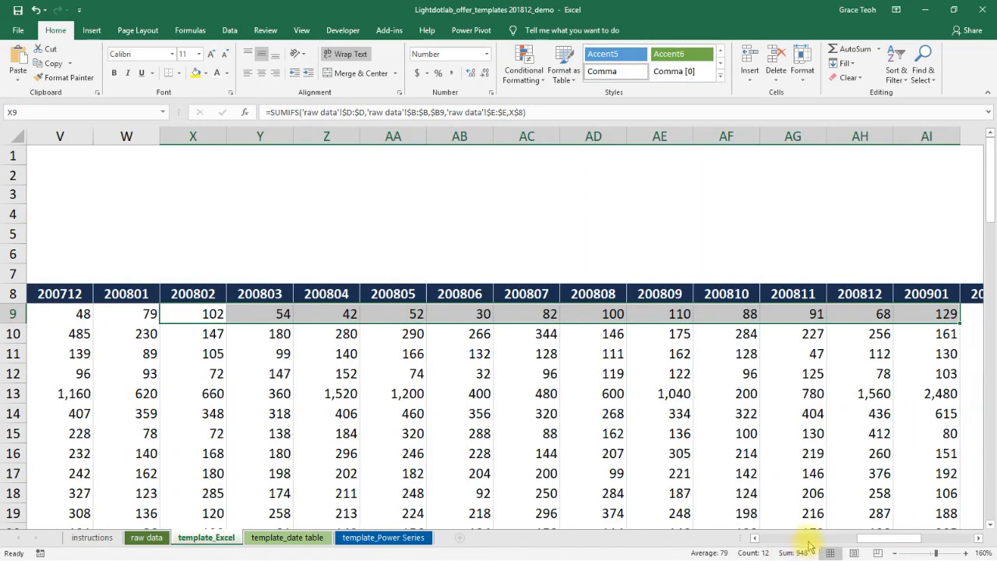
{"action": "left_click_drag", "start_coordinate": [889, 537], "coordinate": [767, 539]}
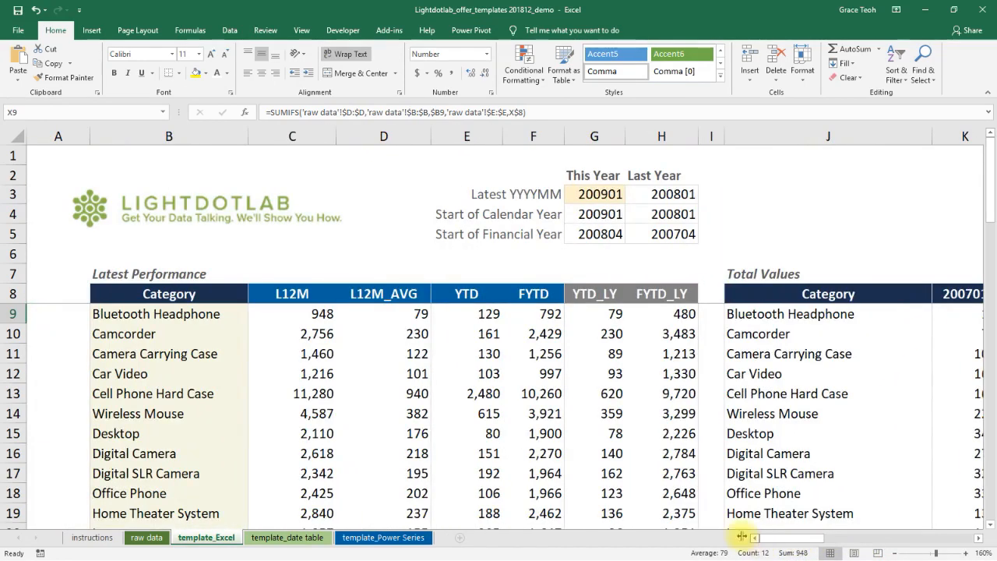
{"action": "left_click", "coordinate": [283, 314]}
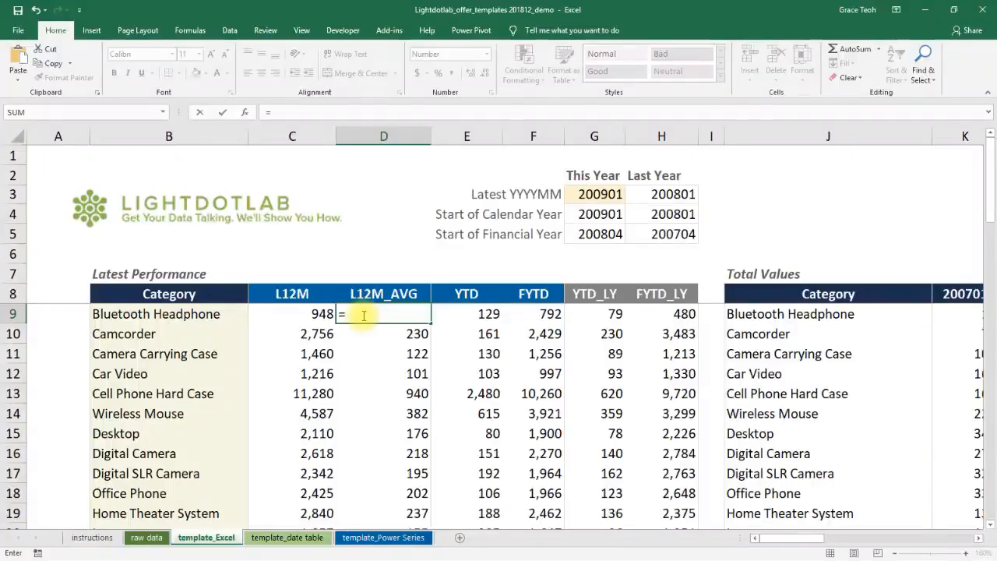
Start D9's L12M_AVG formula as C9 divided by an IF testing MATCH($G$3,$J$8:$AT$8,0)-1<12, and open a MATCH for the true case.
{"action": "left_click", "coordinate": [313, 314]}
{"action": "type", "text": "/IF(MATCH("}
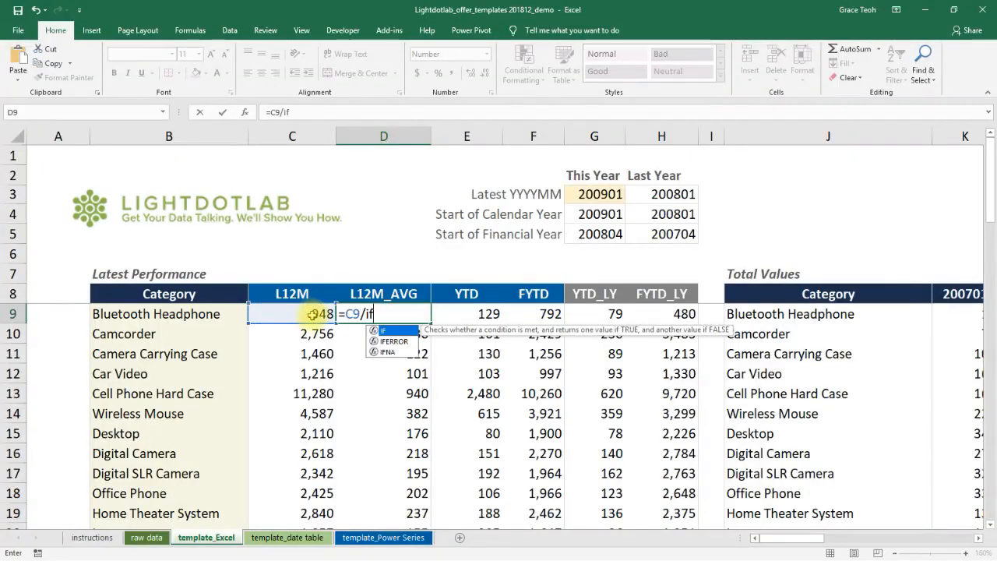
{"action": "left_click", "coordinate": [604, 193]}
{"action": "key", "text": "F4"}
{"action": "type", "text": ","}
{"action": "left_click", "coordinate": [883, 300]}
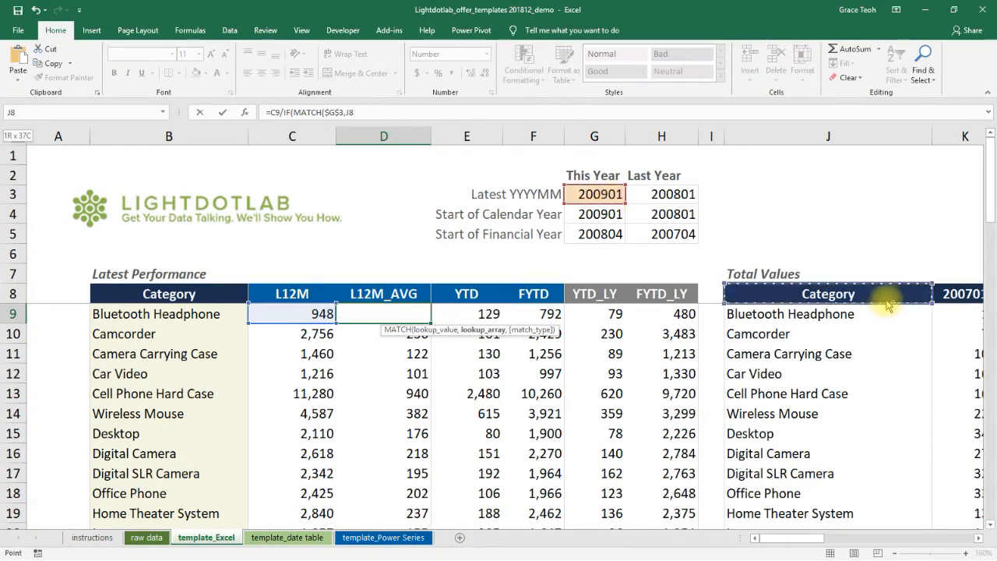
{"action": "key", "text": "ctrl+shift+Right"}
{"action": "key", "text": "F4"}
{"action": "type", "text": ",0)"}
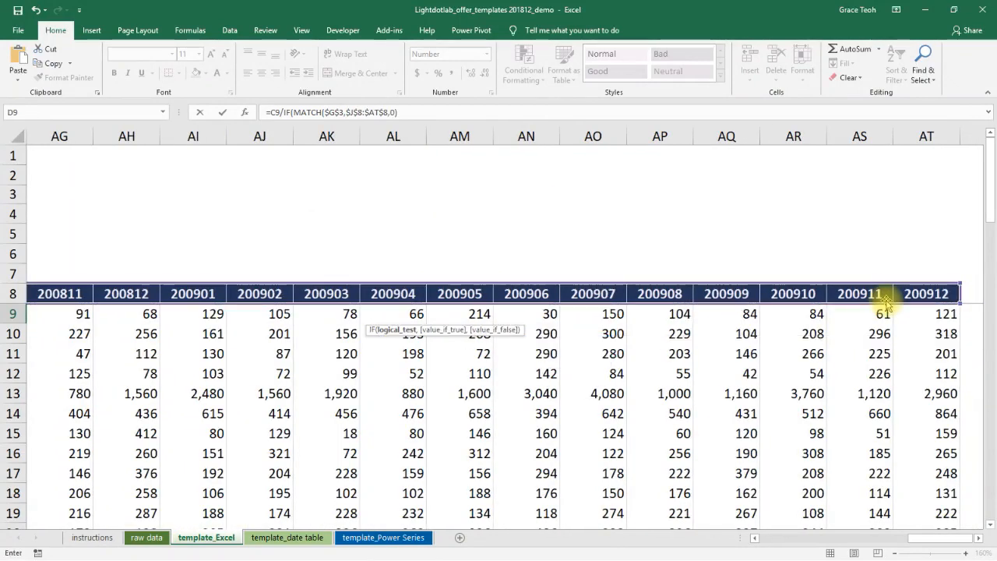
{"action": "type", "text": "-1<12,MATCH("}
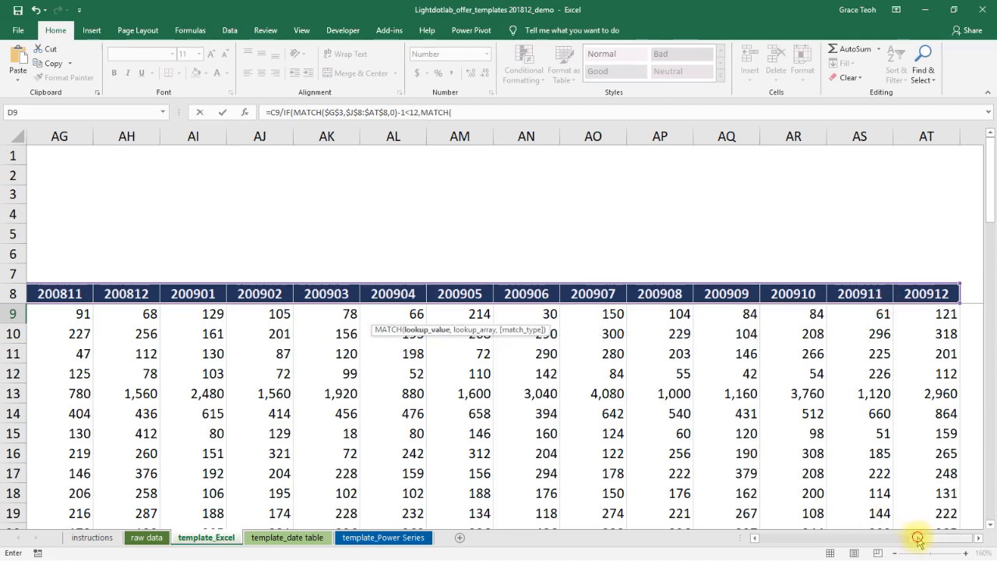
Complete the IF's true case as MATCH($G$3,$J$8:$AT$8,0)-1, set the false case to 12, and commit the D9 formula.
{"action": "left_click_drag", "start_coordinate": [914, 537], "coordinate": [767, 537]}
{"action": "left_click", "coordinate": [593, 194]}
{"action": "key", "text": "F4"}
{"action": "type", "text": ","}
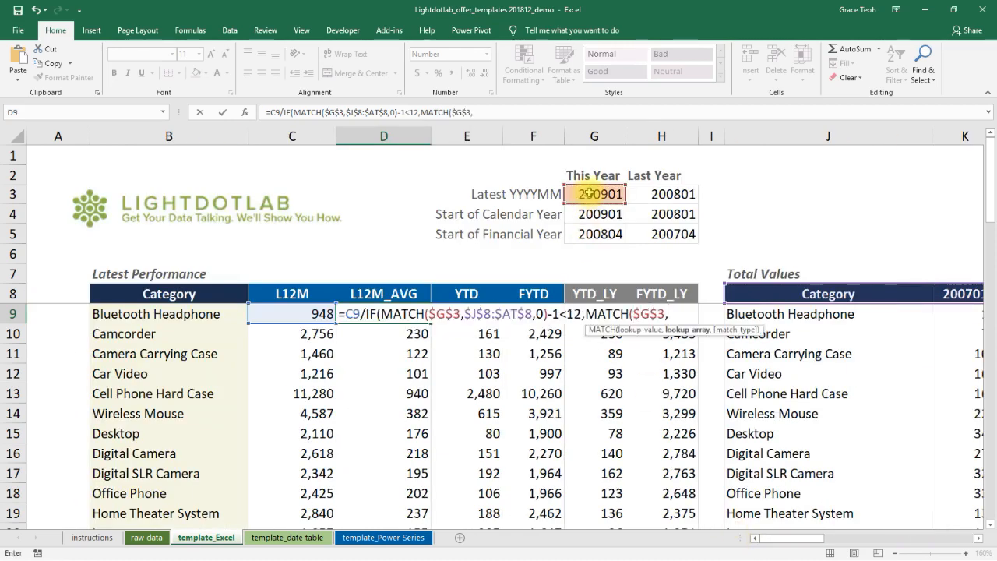
{"action": "left_click", "coordinate": [882, 292]}
{"action": "key", "text": "ctrl+shift+Right"}
{"action": "key", "text": "F4"}
{"action": "type", "text": ",0)-1"}
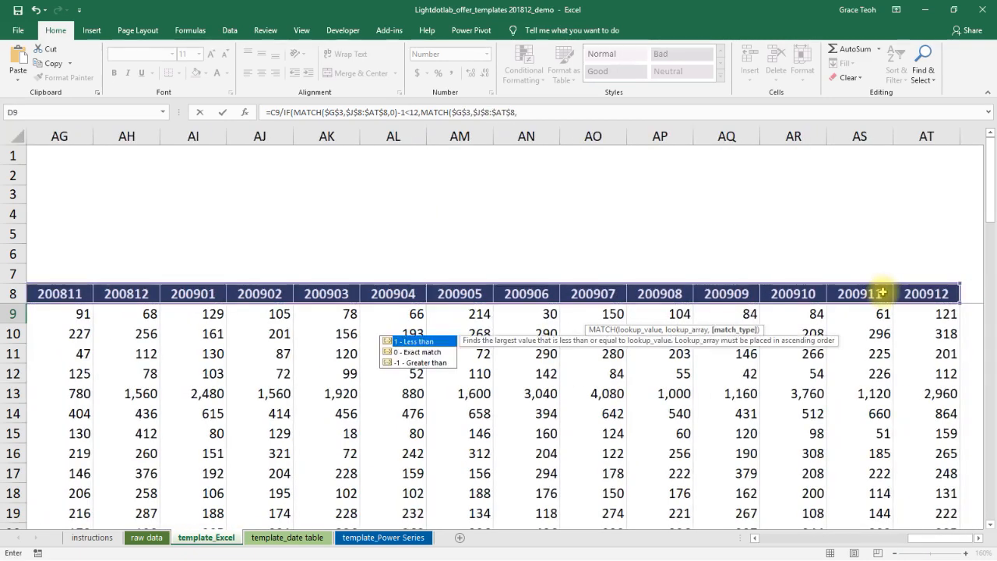
{"action": "type", "text": ",12)"}
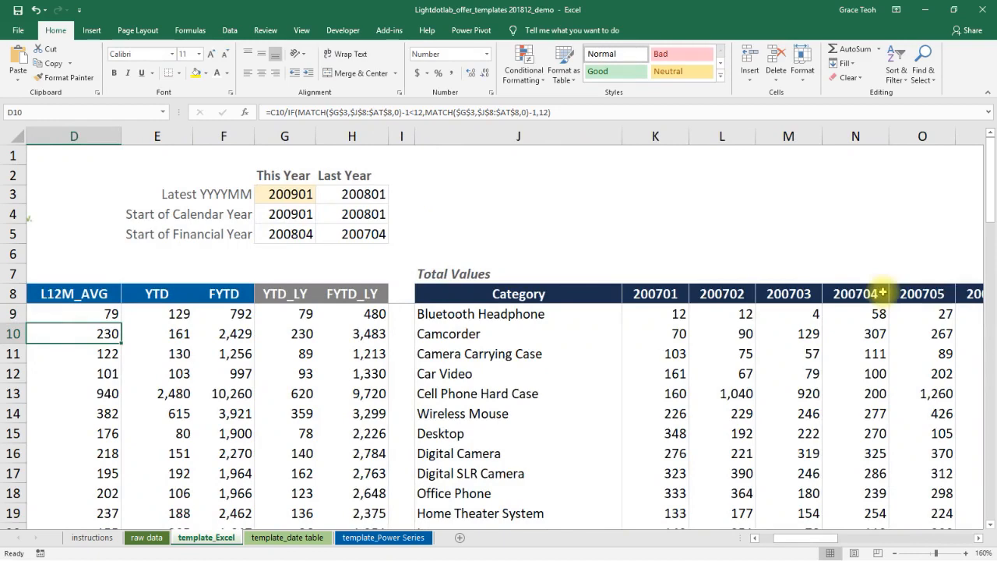
Check Bluetooth Headphone's L12M_AVG against the average of its monthly values from 200802 to 200901.
{"action": "left_click_drag", "start_coordinate": [827, 538], "coordinate": [787, 549]}
{"action": "left_click", "coordinate": [411, 311]}
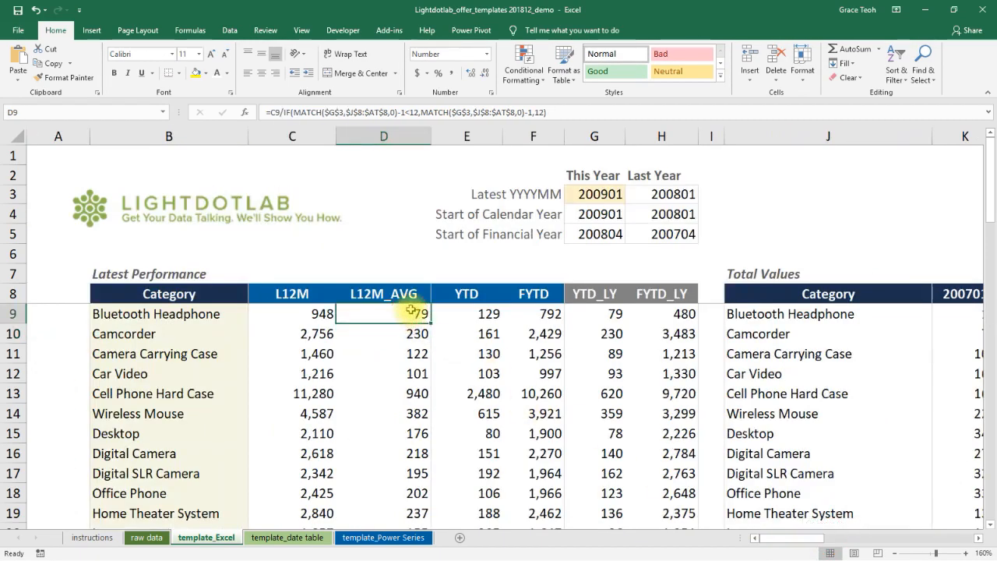
{"action": "left_click", "coordinate": [938, 314]}
{"action": "key", "text": "Right"}
{"action": "key", "text": "Right"}
{"action": "key", "text": "Right"}
{"action": "key", "text": "Right"}
{"action": "key", "text": "Right"}
{"action": "key", "text": "Right"}
{"action": "key", "text": "Right"}
{"action": "key", "text": "Right"}
{"action": "key", "text": "Right"}
{"action": "key", "text": "Right"}
{"action": "key", "text": "Right"}
{"action": "key", "text": "Right"}
{"action": "key", "text": "Right"}
{"action": "key", "text": "shift+Right"}
{"action": "key", "text": "shift+Right"}
{"action": "key", "text": "shift+Right"}
{"action": "key", "text": "shift+Right"}
{"action": "key", "text": "shift+Right"}
{"action": "key", "text": "shift+Right"}
{"action": "key", "text": "shift+Right"}
{"action": "key", "text": "shift+Right"}
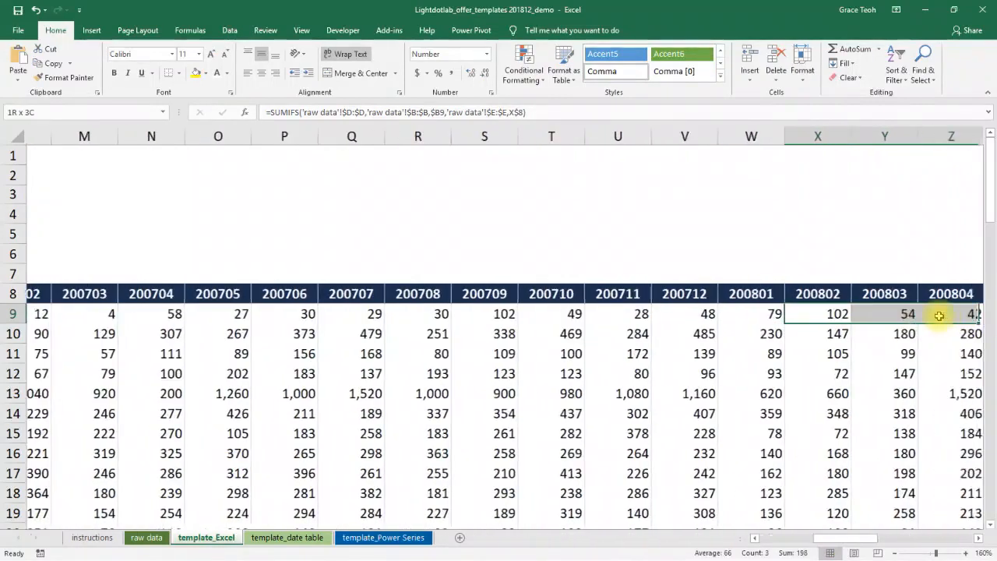
{"action": "key", "text": "shift+Right"}
{"action": "key", "text": "shift+Right"}
{"action": "key", "text": "shift+Right"}
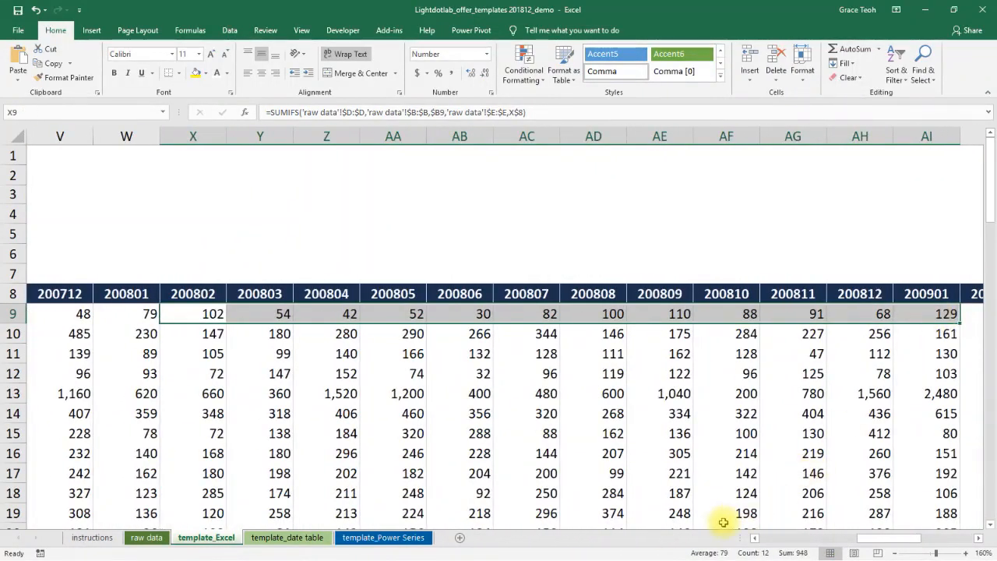
{"action": "left_click_drag", "start_coordinate": [883, 537], "coordinate": [767, 537]}
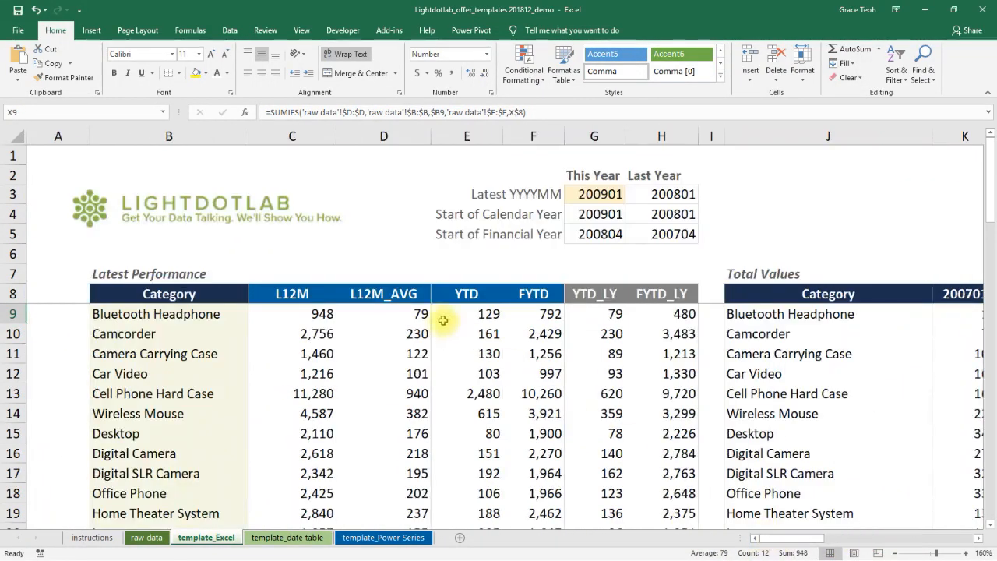
{"action": "left_click", "coordinate": [421, 314]}
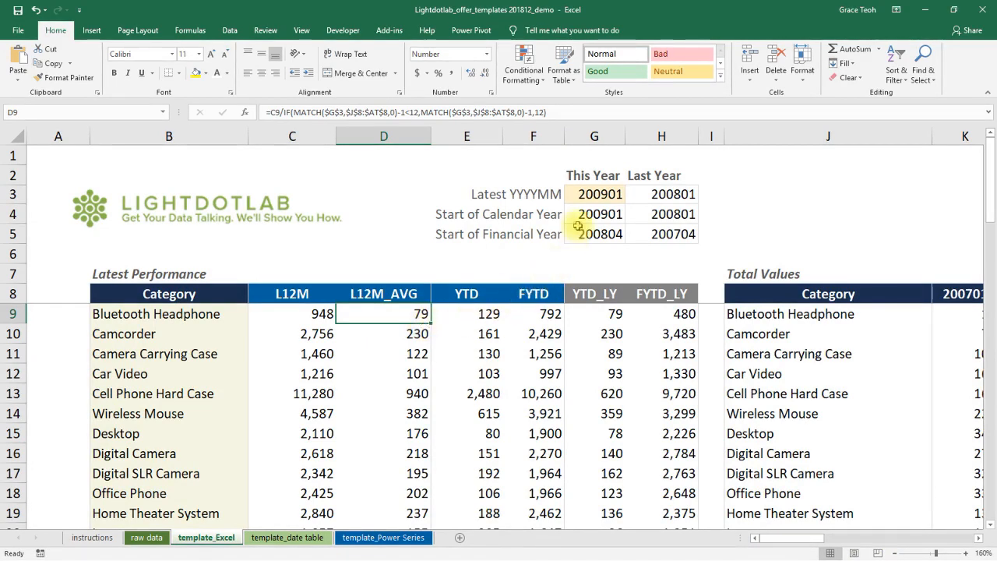
Set the This Year Latest YYYYMM value to 200806.
{"action": "left_click", "coordinate": [606, 194]}
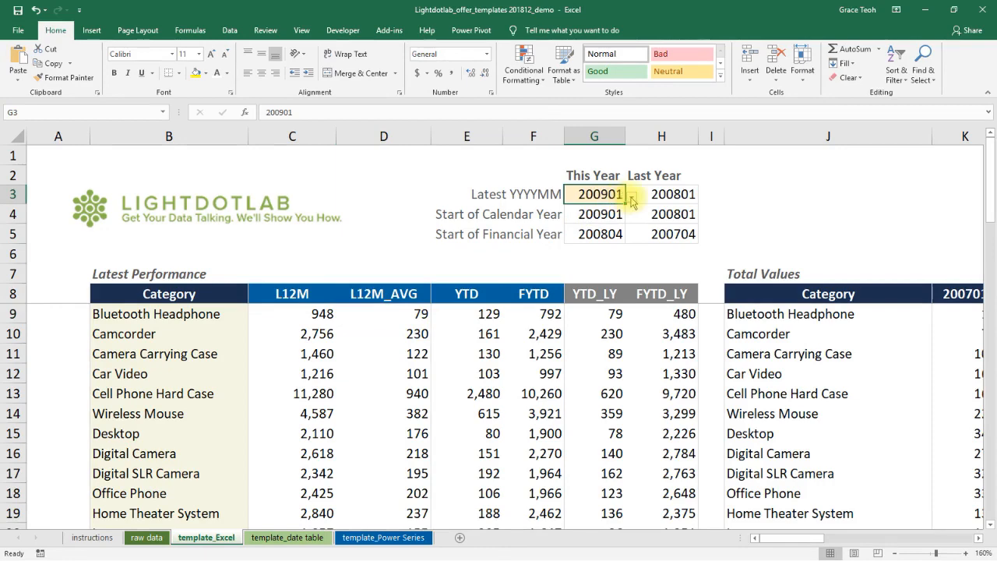
{"action": "left_click", "coordinate": [632, 197]}
{"action": "left_click", "coordinate": [628, 216]}
{"action": "left_click", "coordinate": [628, 216]}
{"action": "left_click", "coordinate": [627, 217]}
{"action": "left_click", "coordinate": [578, 212]}
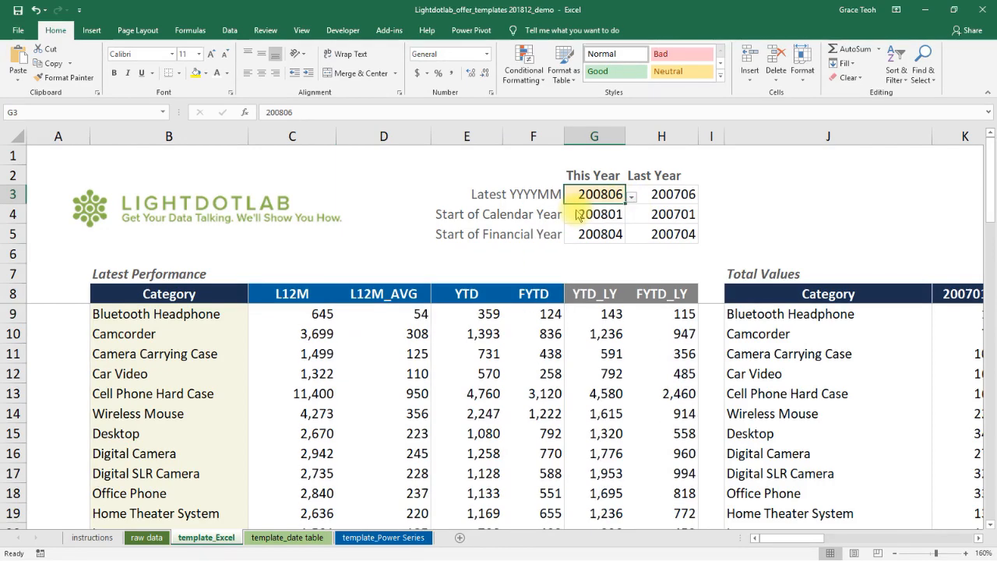
Check Bluetooth Headphone's L12M_AVG against the average of its monthly values from 200707 to 200806.
{"action": "left_click", "coordinate": [410, 314]}
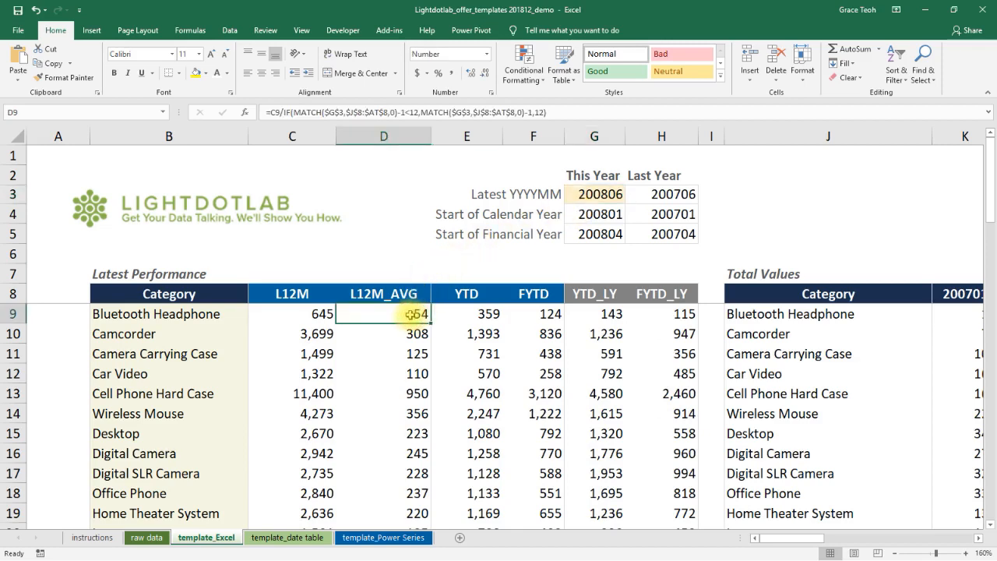
{"action": "left_click", "coordinate": [931, 313]}
{"action": "key", "text": "Right"}
{"action": "key", "text": "Right"}
{"action": "key", "text": "Right"}
{"action": "key", "text": "Right"}
{"action": "key", "text": "Right"}
{"action": "key", "text": "Right"}
{"action": "key", "text": "Right"}
{"action": "key", "text": "Right"}
{"action": "key", "text": "Right"}
{"action": "key", "text": "Right"}
{"action": "key", "text": "Right"}
{"action": "key", "text": "Left"}
{"action": "key", "text": "Left"}
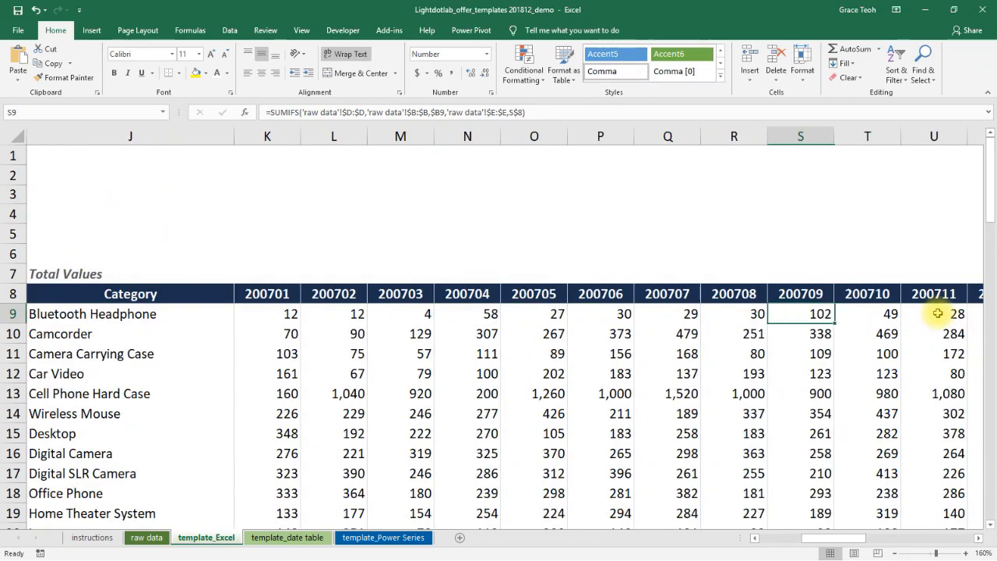
{"action": "key", "text": "Left"}
{"action": "key", "text": "Left"}
{"action": "key", "text": "shift+Right"}
{"action": "key", "text": "shift+Right"}
{"action": "key", "text": "shift+Right"}
{"action": "key", "text": "shift+Right"}
{"action": "key", "text": "shift+Right"}
{"action": "key", "text": "shift+Right"}
{"action": "key", "text": "shift+Right"}
{"action": "key", "text": "shift+Right"}
{"action": "key", "text": "shift+Right"}
{"action": "key", "text": "shift+Right"}
{"action": "key", "text": "shift+Right"}
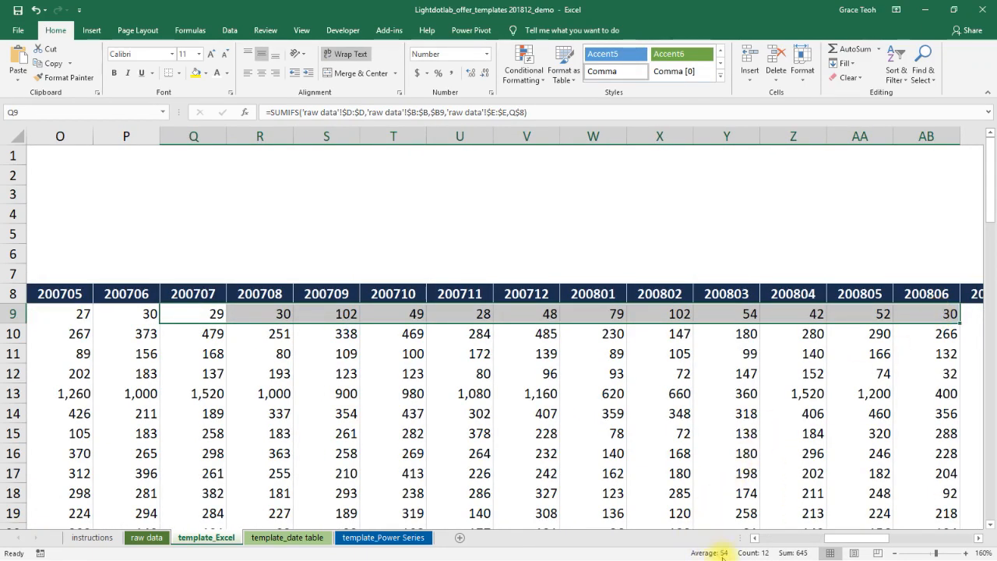
{"action": "left_click_drag", "start_coordinate": [855, 535], "coordinate": [753, 541]}
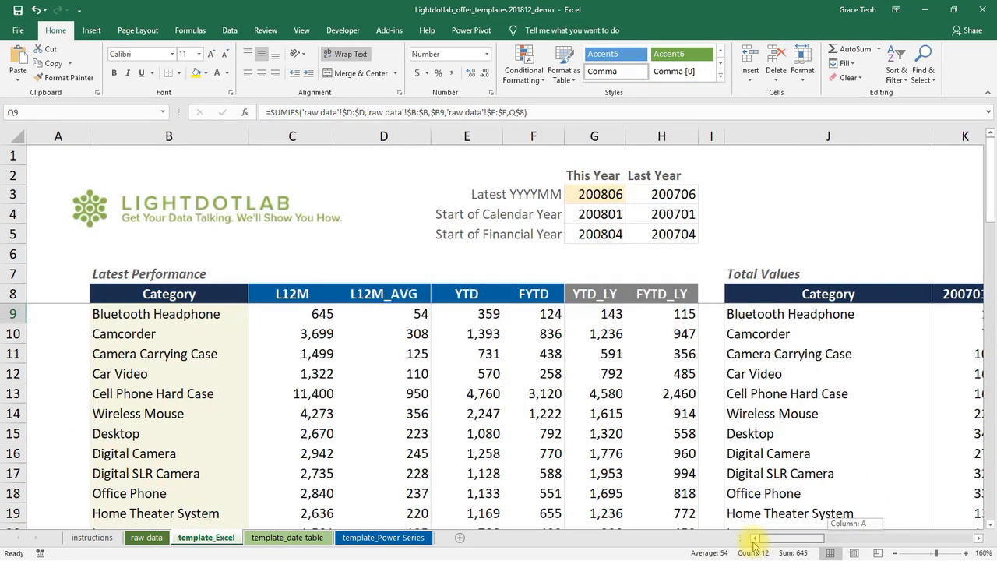
{"action": "left_click_drag", "start_coordinate": [753, 543], "coordinate": [755, 543]}
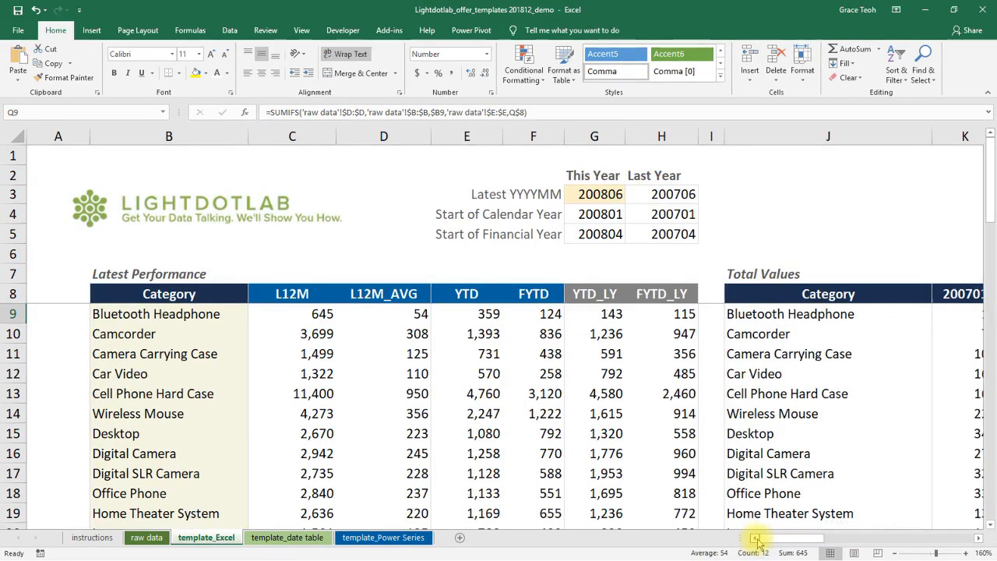